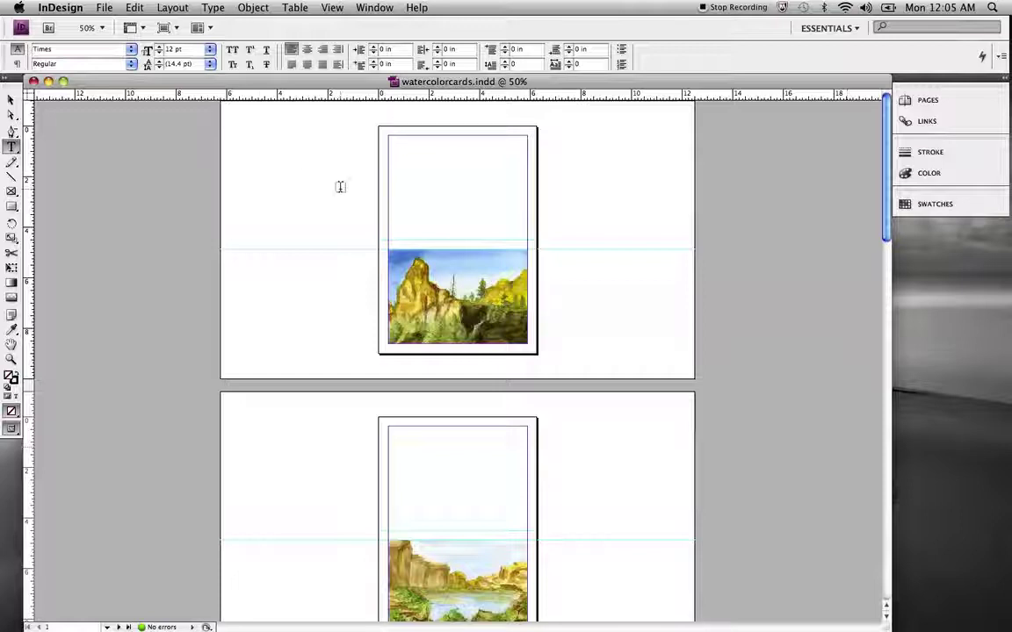
Browse the document's page thumbnails, then hide them again
{"action": "left_click", "coordinate": [953, 99]}
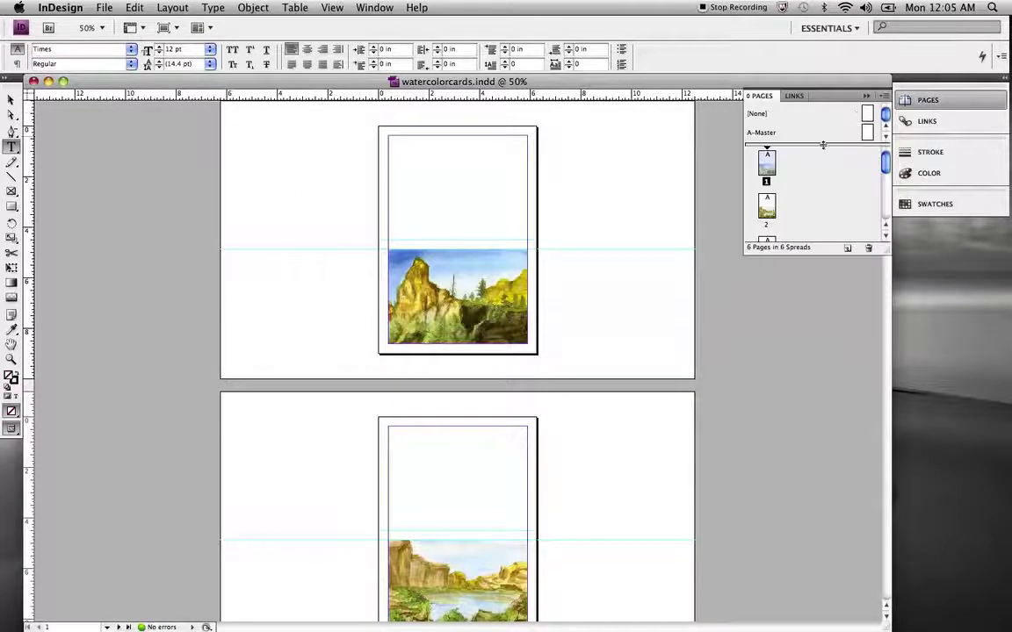
{"action": "scroll", "coordinate": [805, 177], "scroll_direction": "down", "scroll_amount": 5}
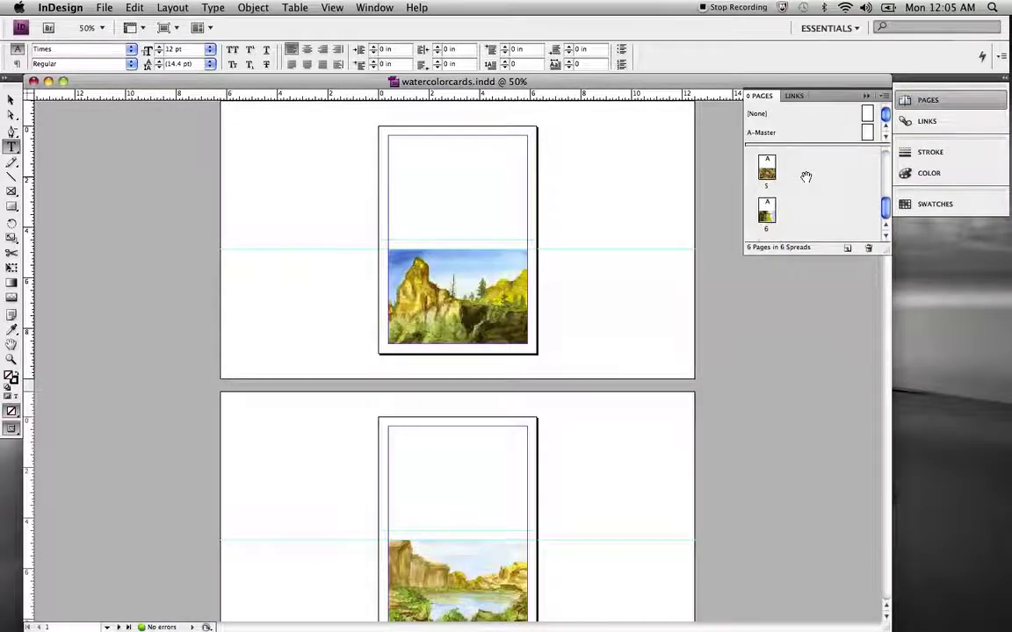
{"action": "scroll", "coordinate": [534, 287], "scroll_direction": "down", "scroll_amount": 5}
{"action": "scroll", "coordinate": [532, 287], "scroll_direction": "up", "scroll_amount": 5}
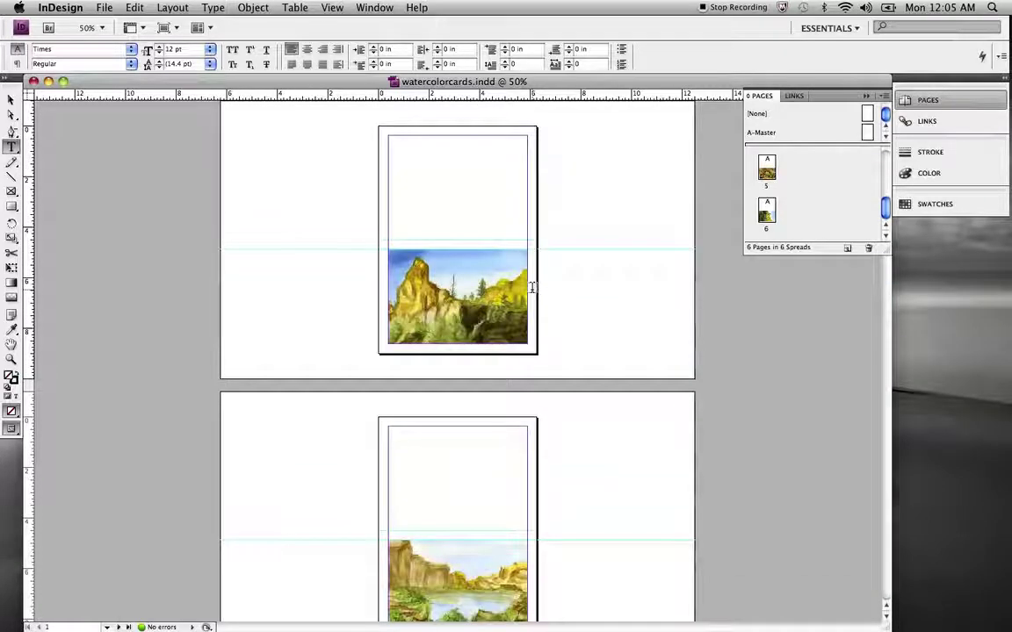
{"action": "left_click", "coordinate": [866, 97]}
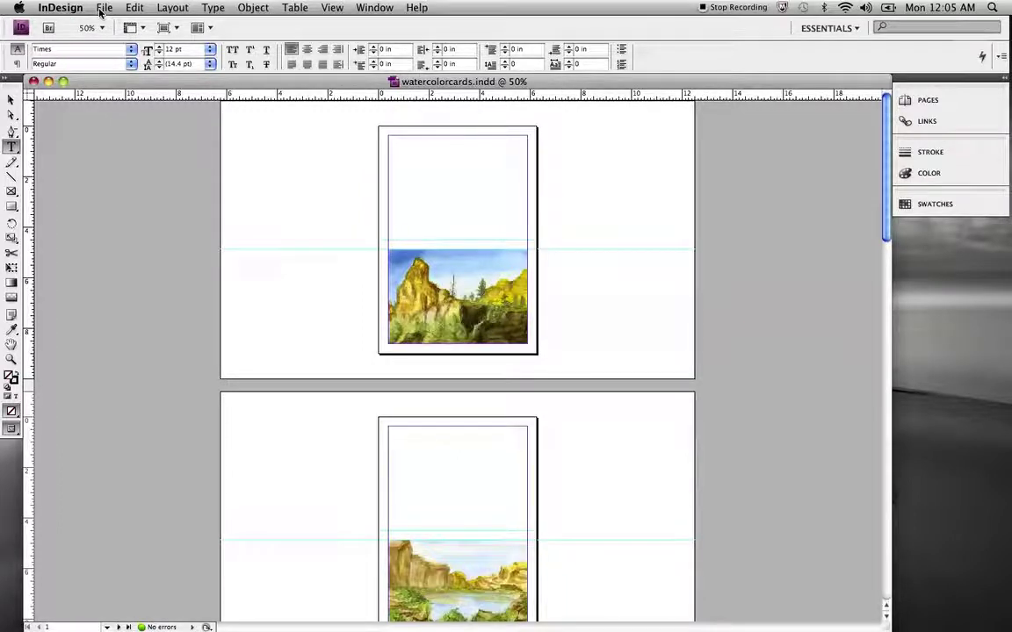
Open File > Package for the watercolorcards document
{"action": "left_click", "coordinate": [103, 11]}
{"action": "left_click", "coordinate": [103, 11]}
{"action": "left_click", "coordinate": [104, 11]}
{"action": "left_click", "coordinate": [103, 10]}
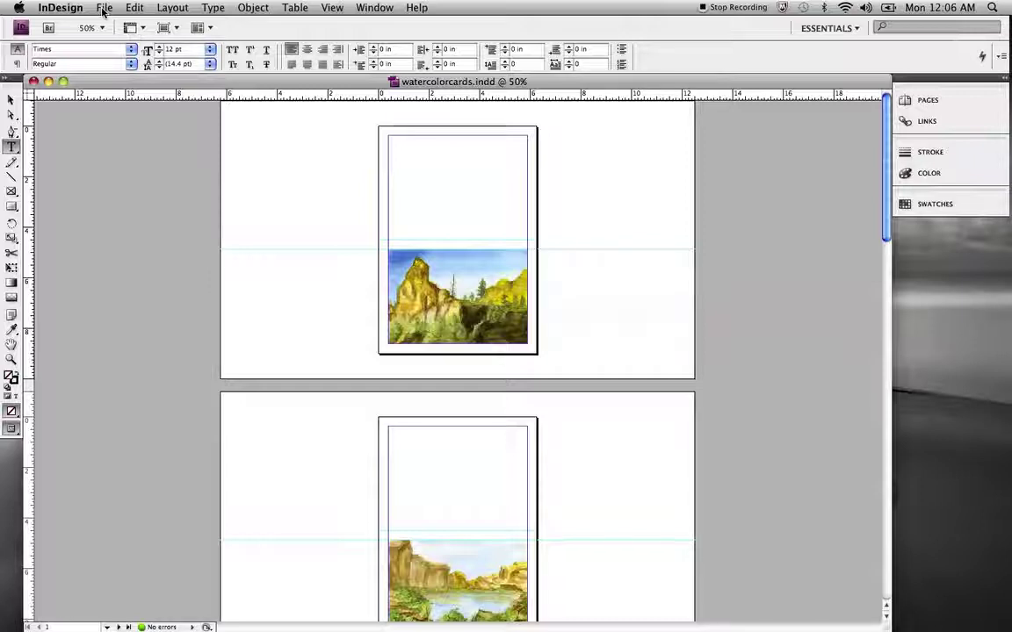
{"action": "left_click", "coordinate": [104, 12]}
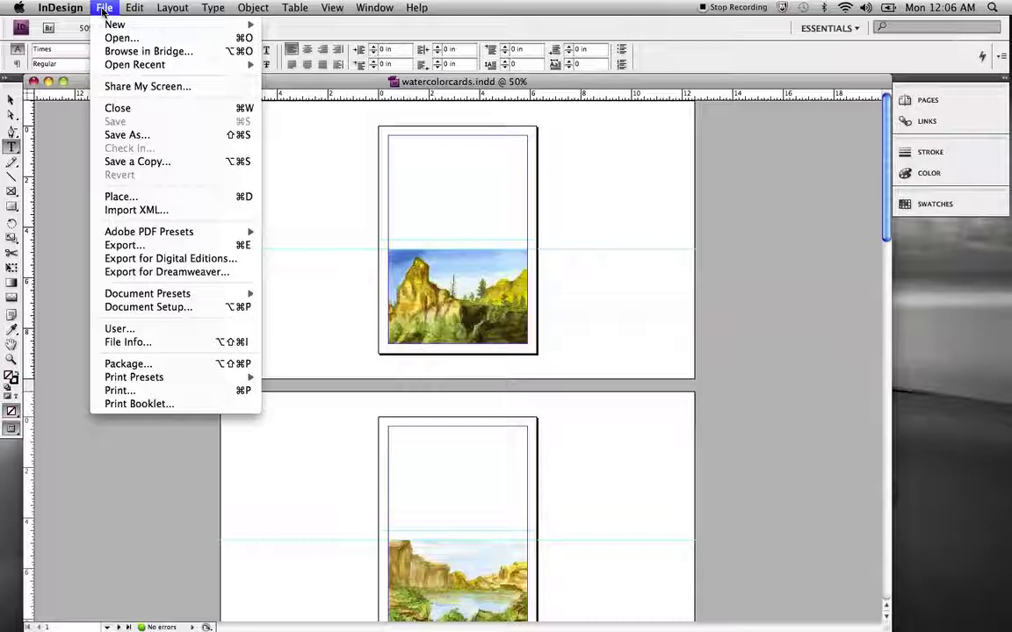
{"action": "left_click", "coordinate": [130, 364]}
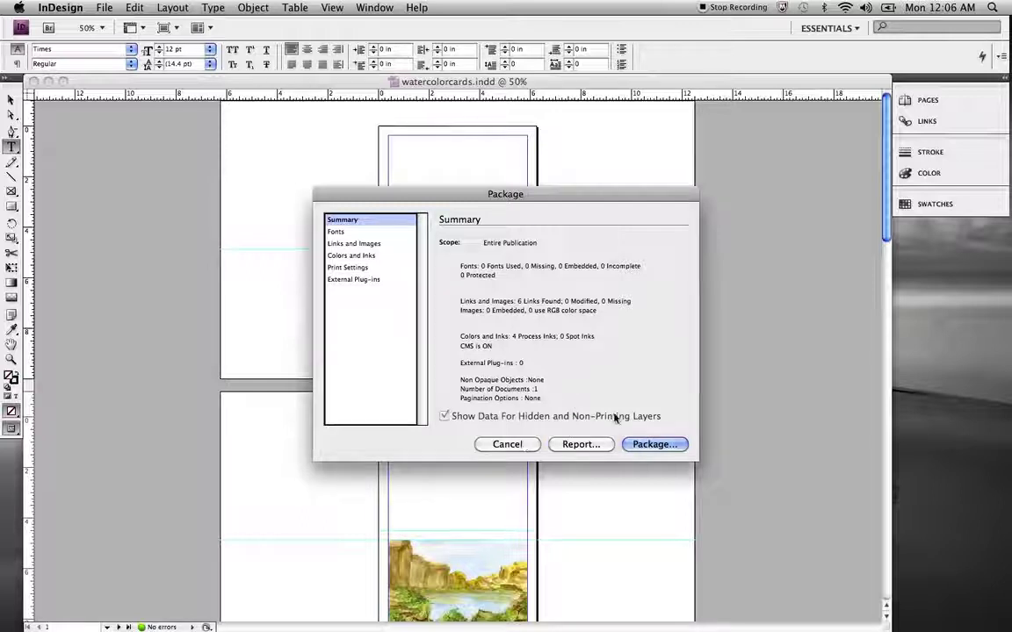
Review the 4 process inks and six linked images, then return to Summary
{"action": "left_click", "coordinate": [351, 256]}
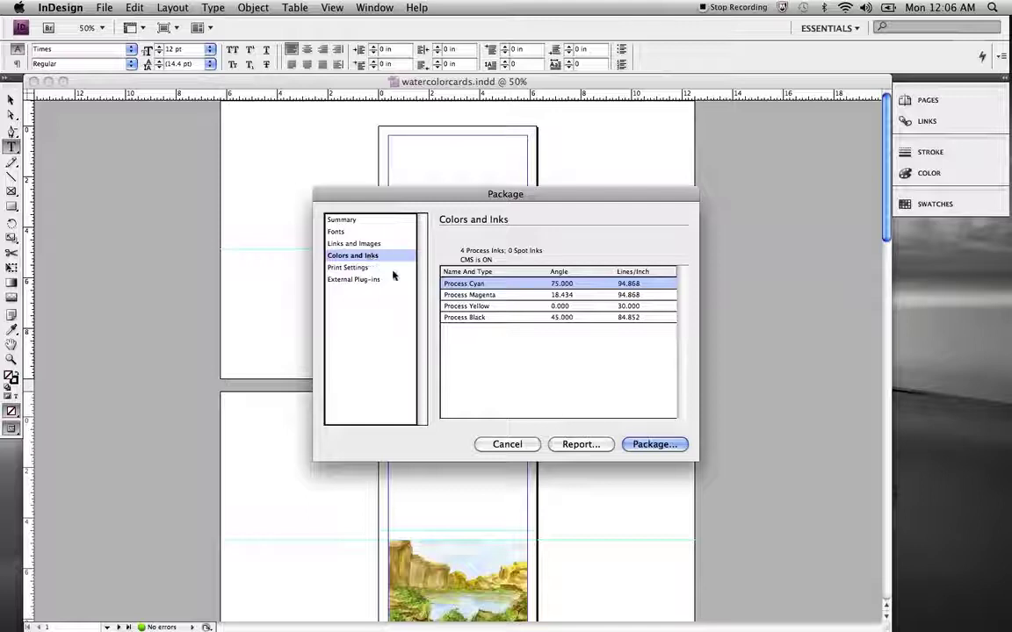
{"action": "left_click", "coordinate": [347, 243]}
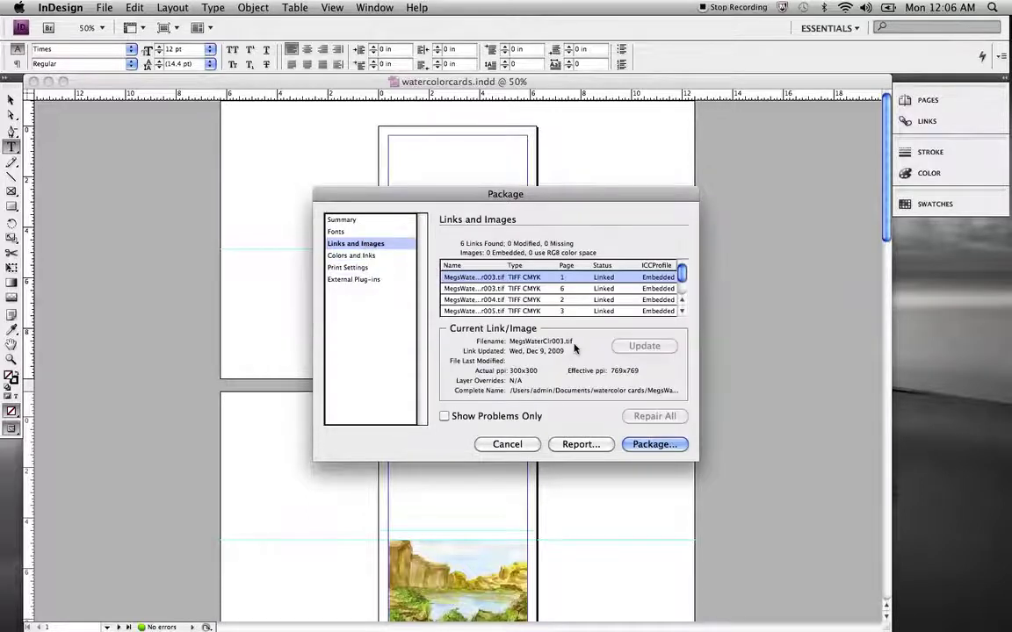
{"action": "scroll", "coordinate": [610, 281], "scroll_direction": "down", "scroll_amount": 2}
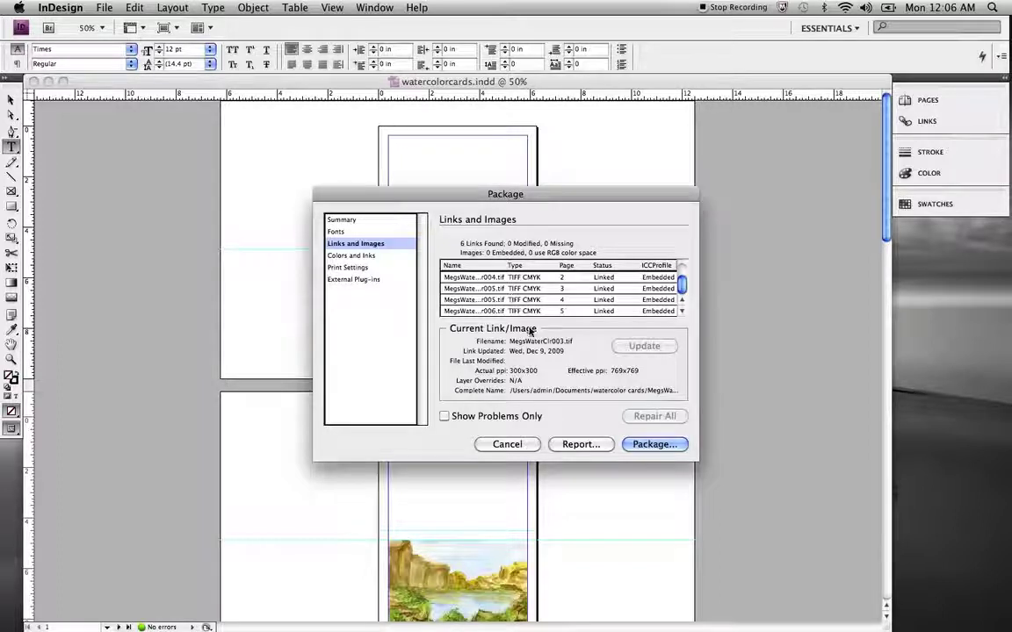
{"action": "left_click", "coordinate": [369, 219]}
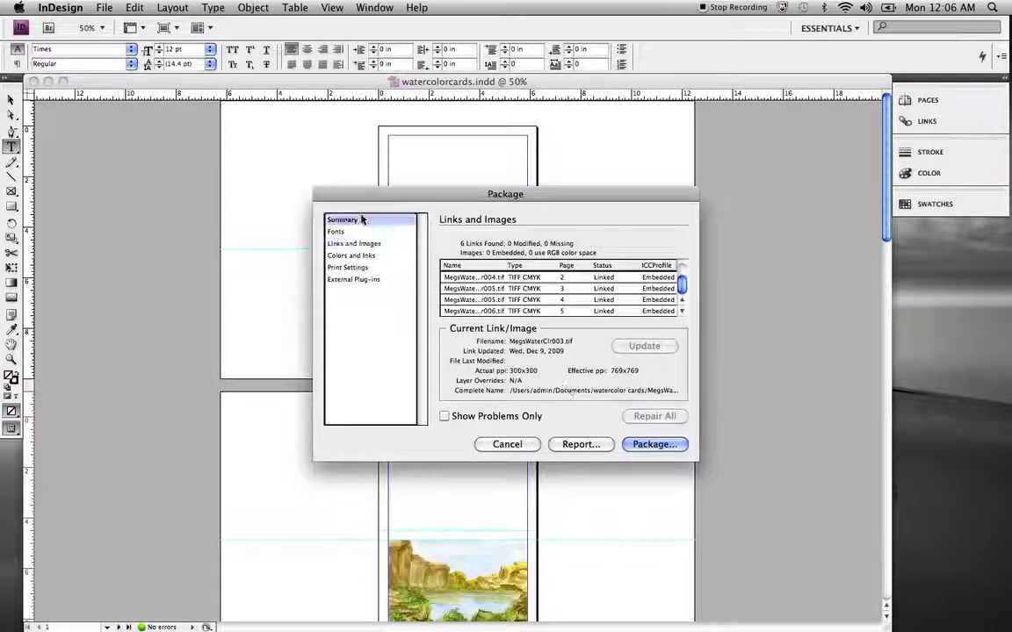
Proceed to Printing Instructions, keeping Instructions.txt and leaving the contact fields empty
{"action": "left_click", "coordinate": [648, 444]}
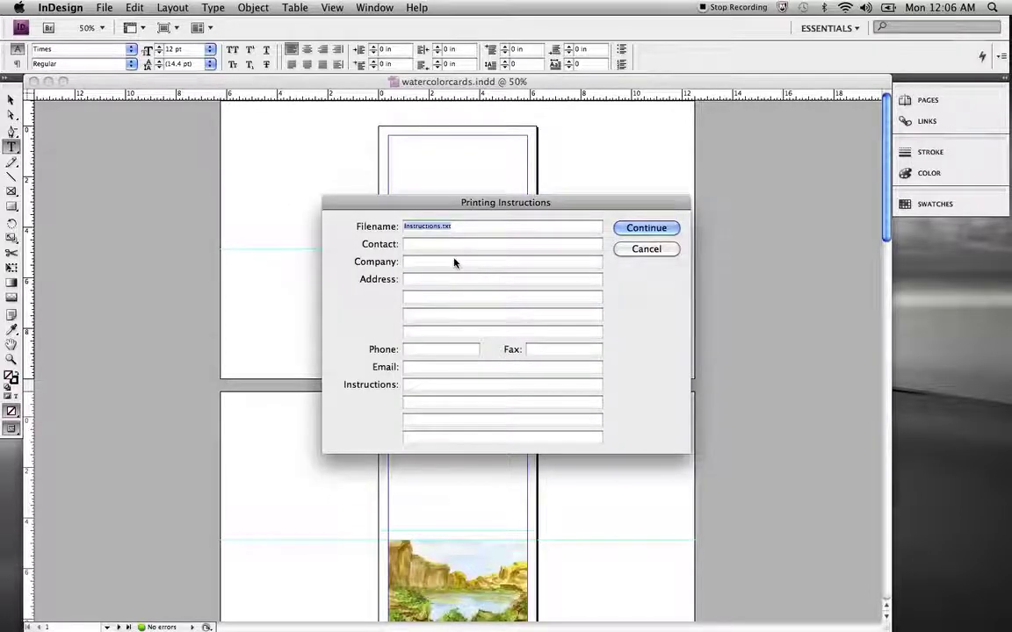
{"action": "left_click", "coordinate": [424, 244]}
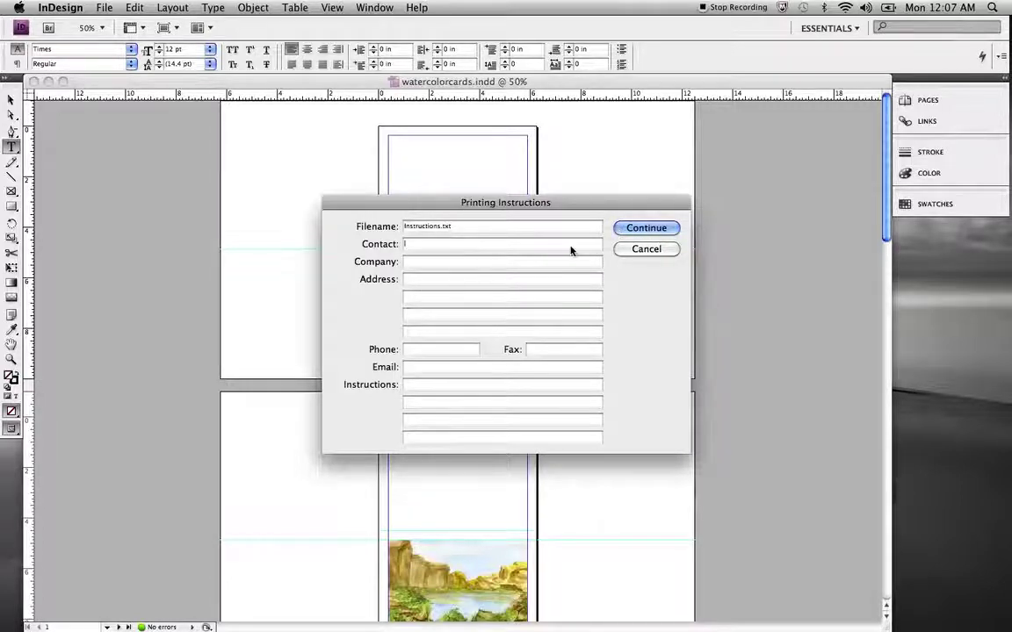
Continue past the printing instructions and choose the Desktop as the package location
{"action": "left_click", "coordinate": [645, 229]}
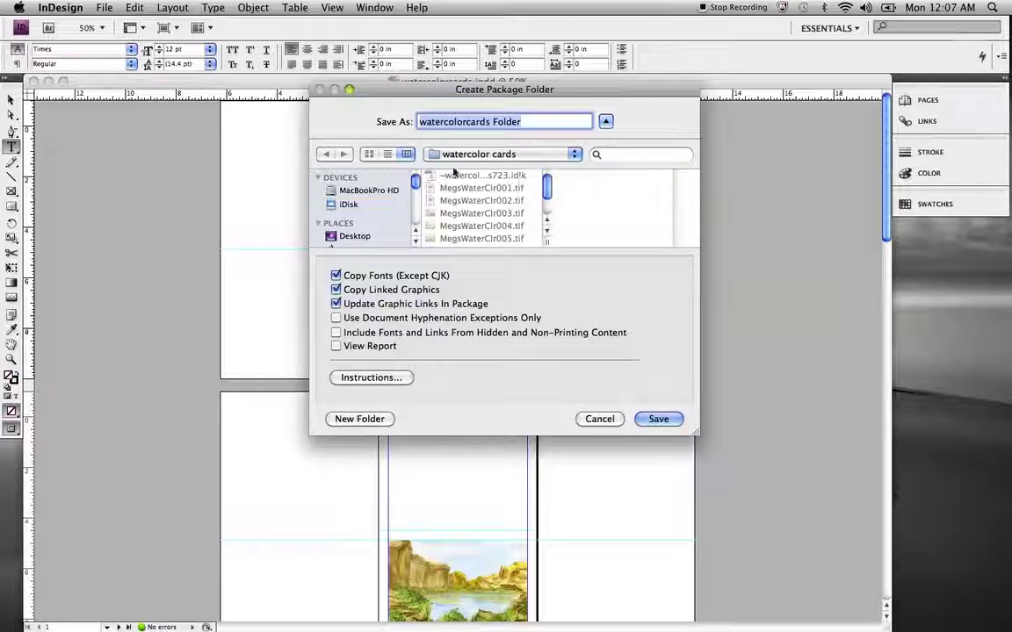
{"action": "left_click", "coordinate": [353, 236]}
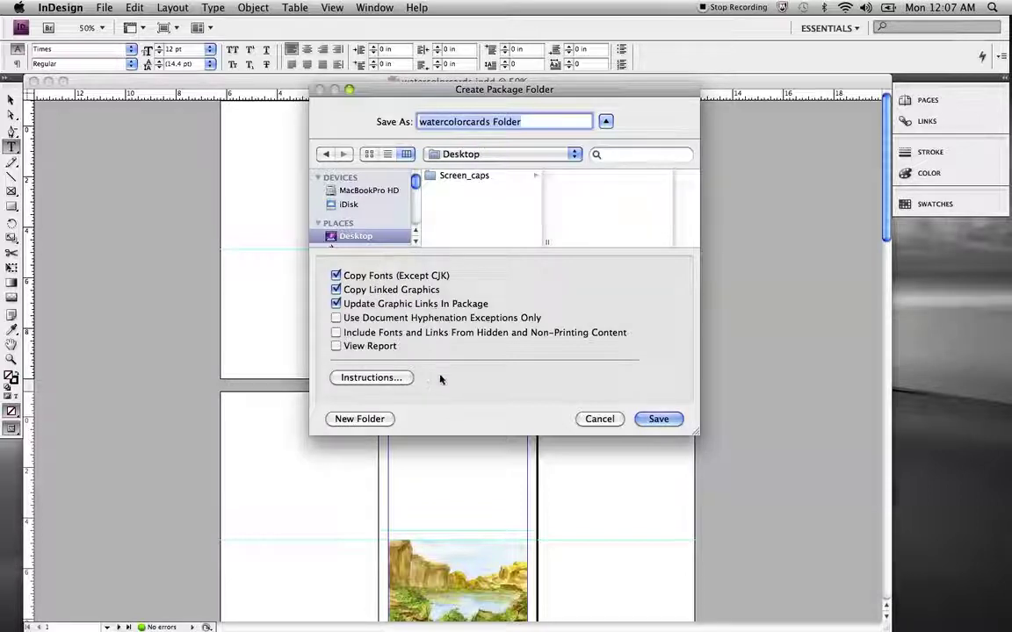
Save 'watercolorcards Folder' and accept the font-copying warning to build the package
{"action": "left_click", "coordinate": [657, 419]}
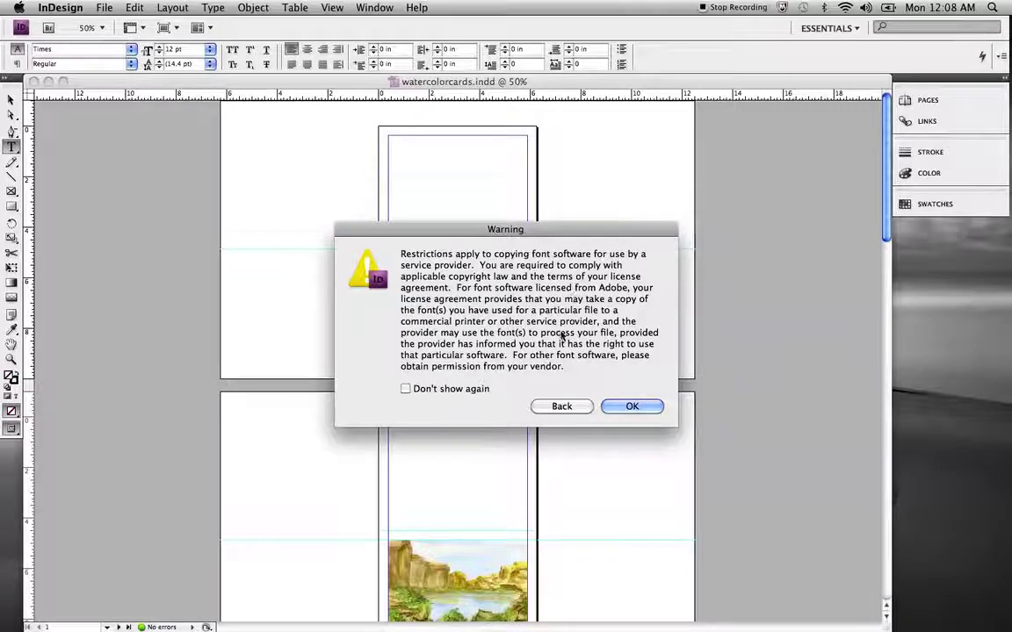
{"action": "left_click", "coordinate": [617, 407]}
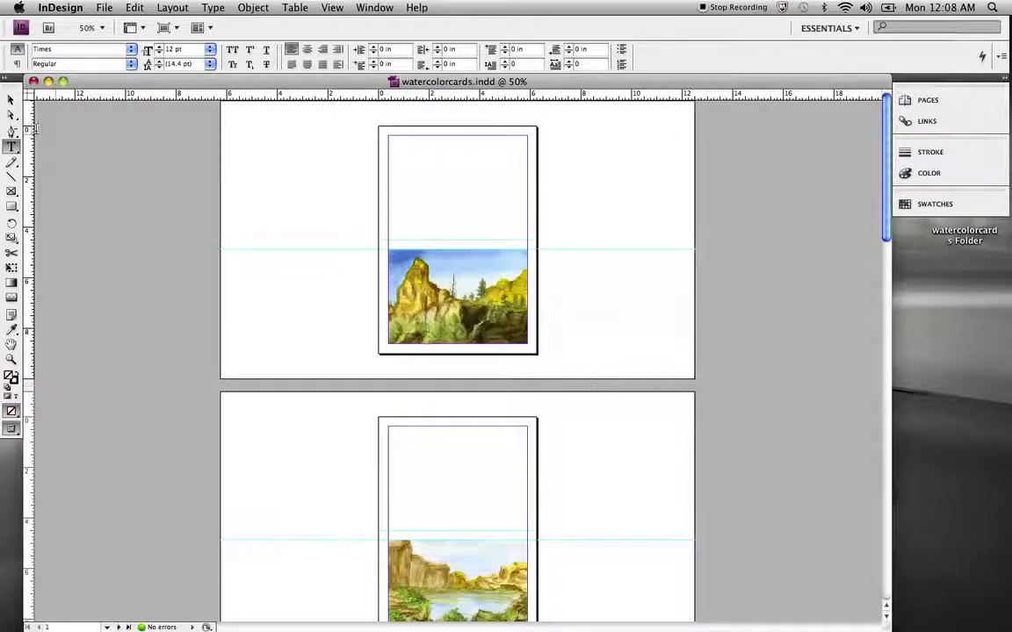
Check that watercolorcards Folder contains Instructions.txt, Links and watercolorcards.indd, then return to InDesign
{"action": "left_click", "coordinate": [48, 81]}
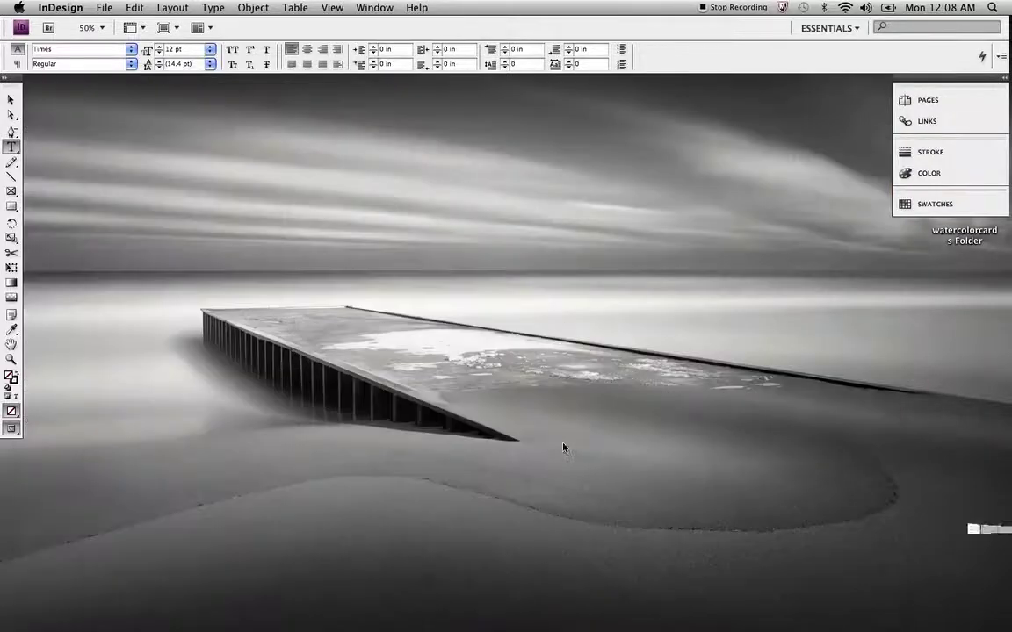
{"action": "left_click", "coordinate": [628, 424]}
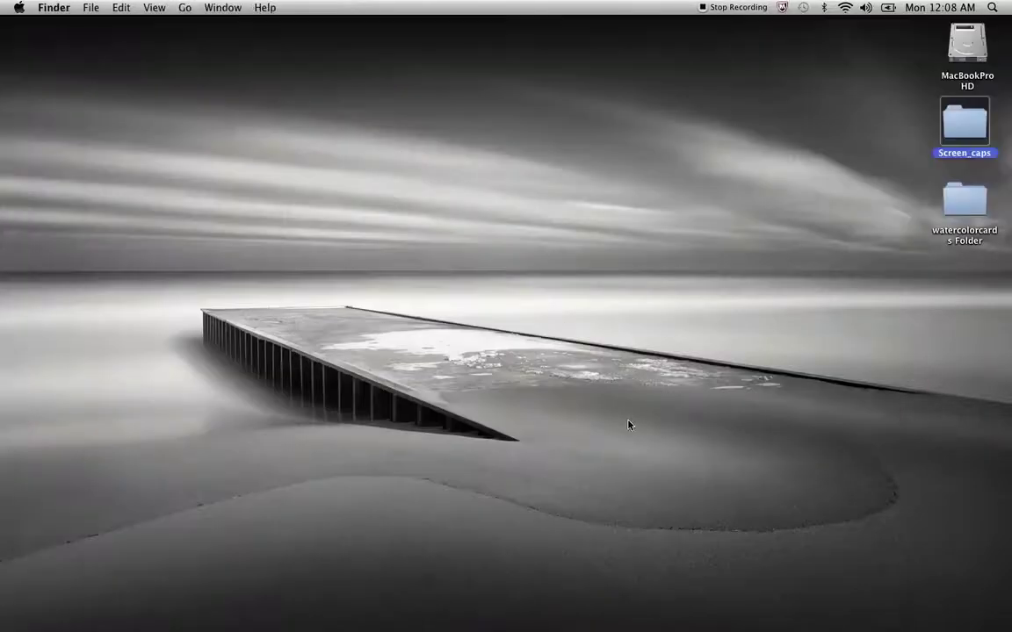
{"action": "double_click", "coordinate": [964, 203]}
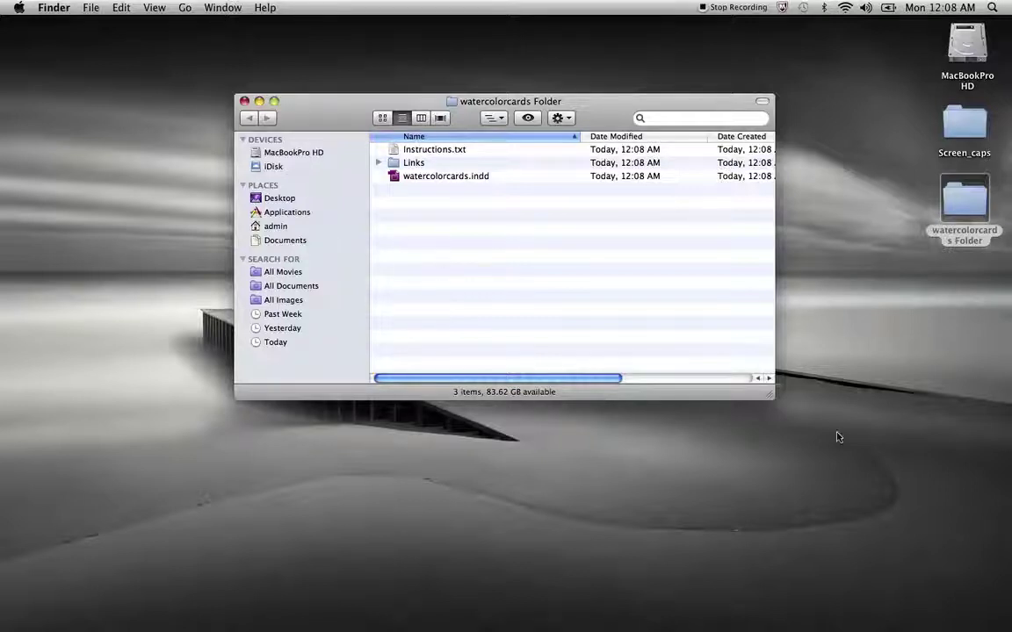
{"action": "mouse_move", "coordinate": [1008, 465]}
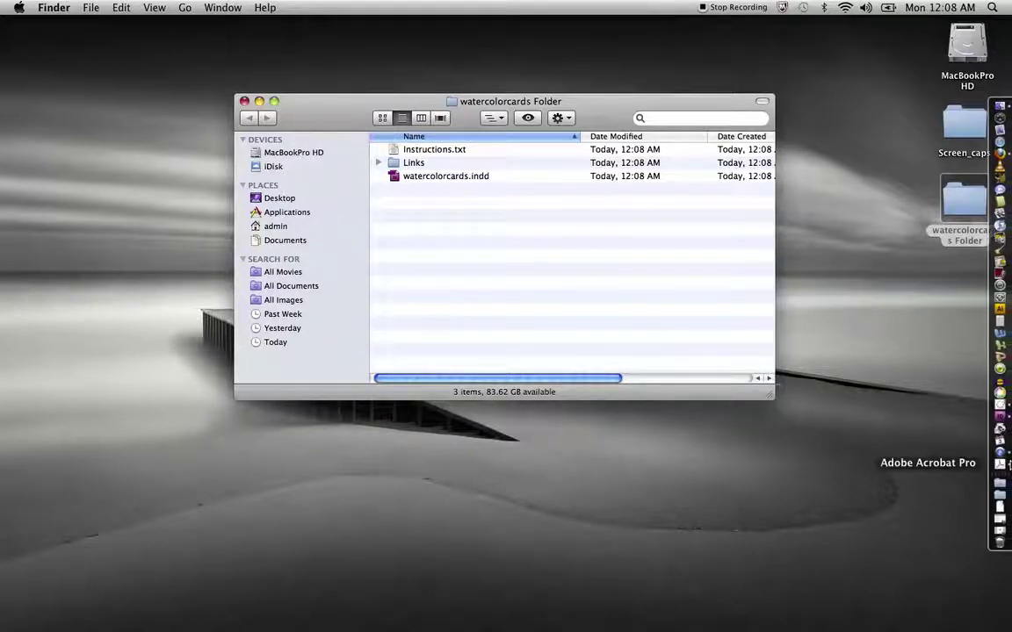
{"action": "left_click", "coordinate": [1001, 418]}
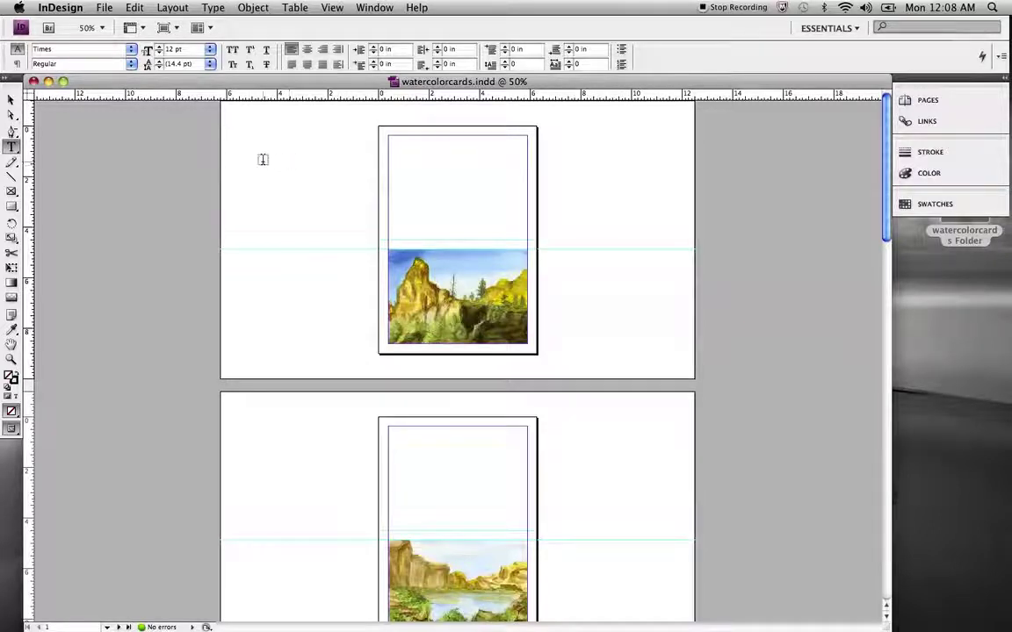
Open the Export dialog from the File menu
{"action": "left_click", "coordinate": [107, 7]}
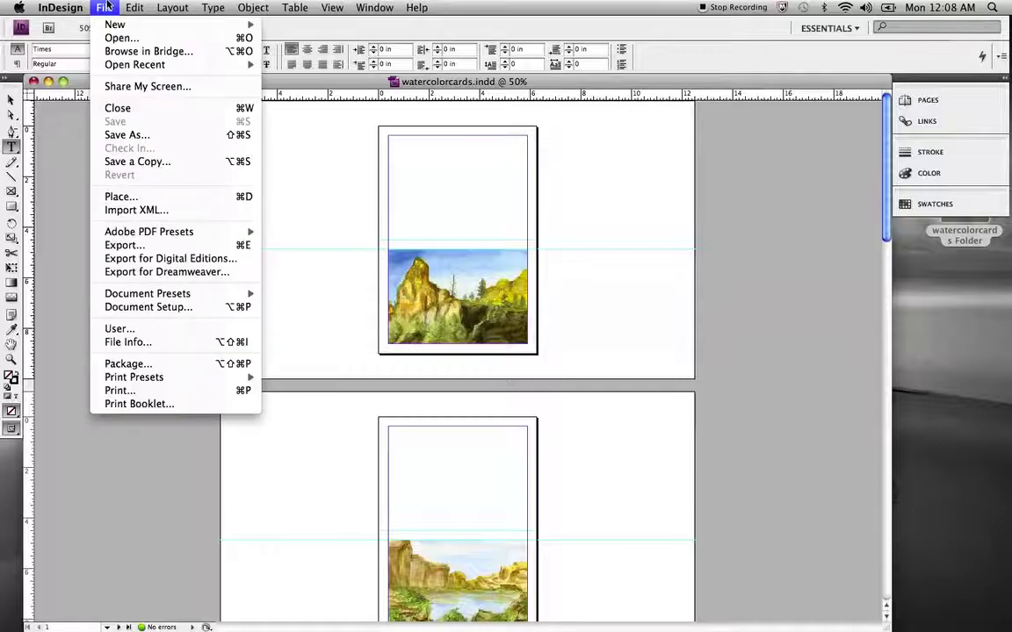
{"action": "left_click", "coordinate": [106, 7]}
{"action": "left_click", "coordinate": [106, 7]}
{"action": "mouse_move", "coordinate": [125, 379]}
{"action": "left_click", "coordinate": [118, 245]}
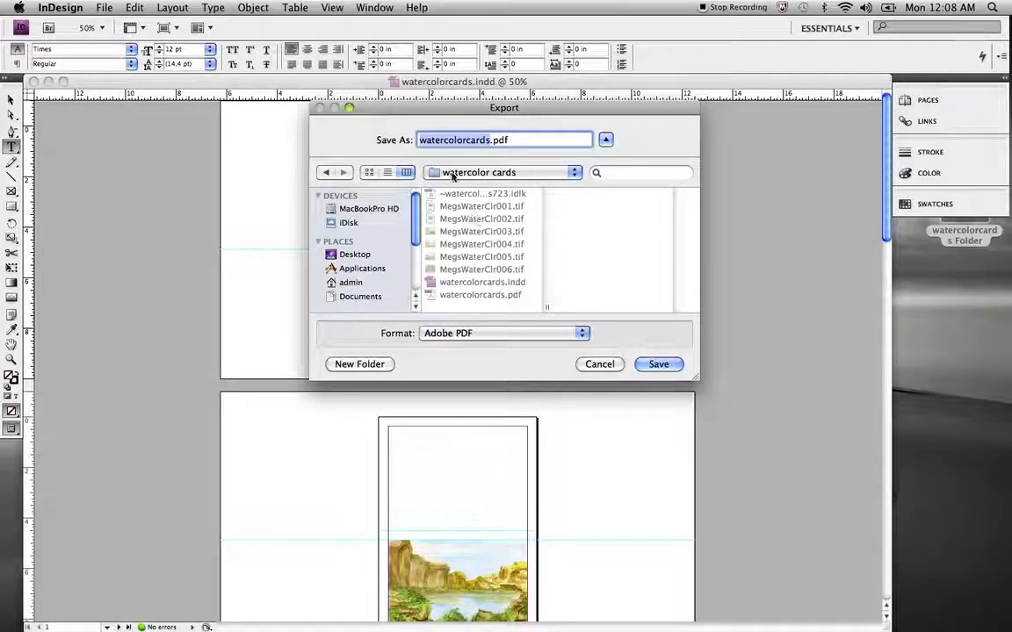
Save watercolorcards.pdf in Adobe PDF format to the Desktop
{"action": "left_click", "coordinate": [444, 172]}
{"action": "left_click", "coordinate": [389, 169]}
{"action": "left_click", "coordinate": [360, 255]}
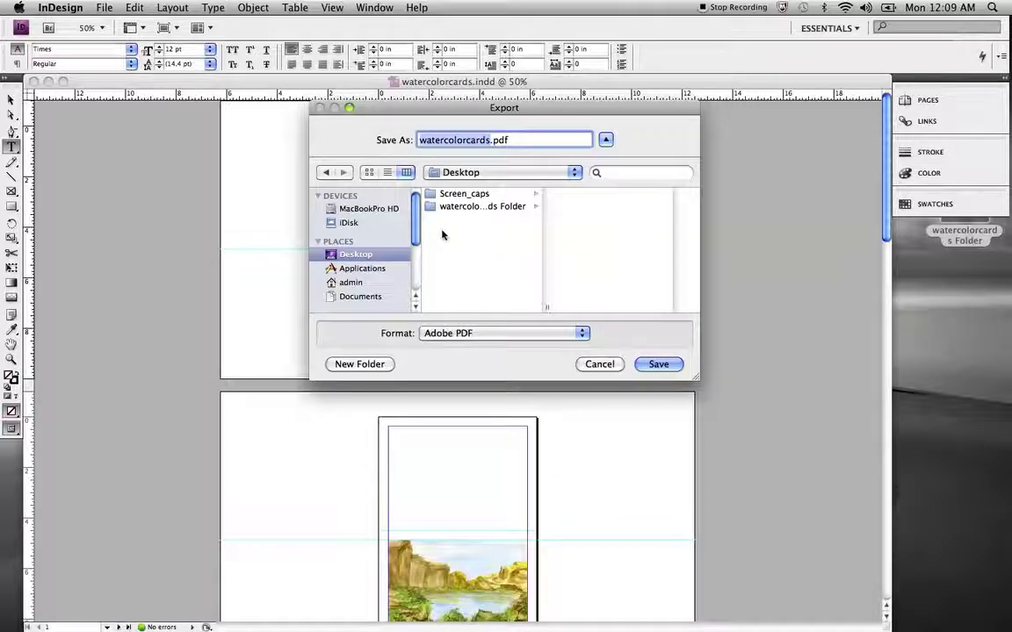
{"action": "left_click", "coordinate": [605, 140]}
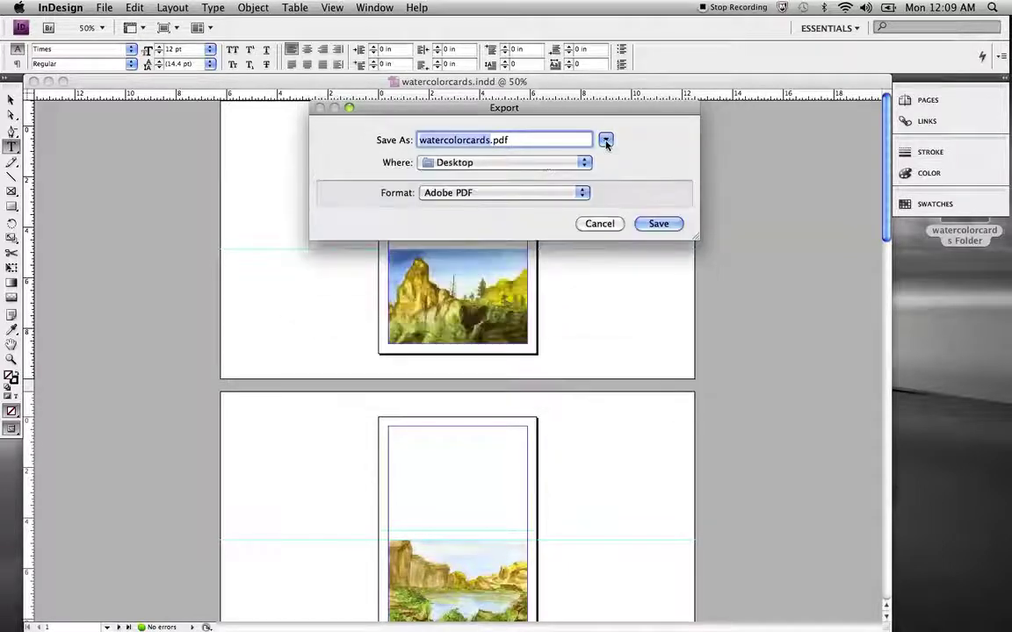
{"action": "left_click", "coordinate": [605, 140]}
{"action": "left_click", "coordinate": [605, 140]}
{"action": "left_click", "coordinate": [605, 141]}
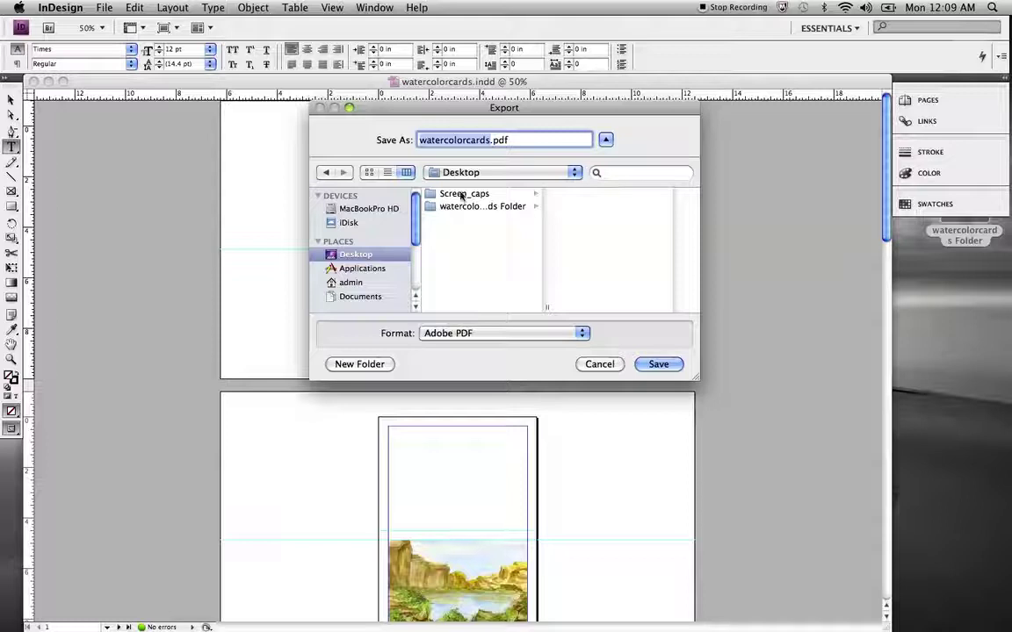
{"action": "left_click", "coordinate": [642, 363]}
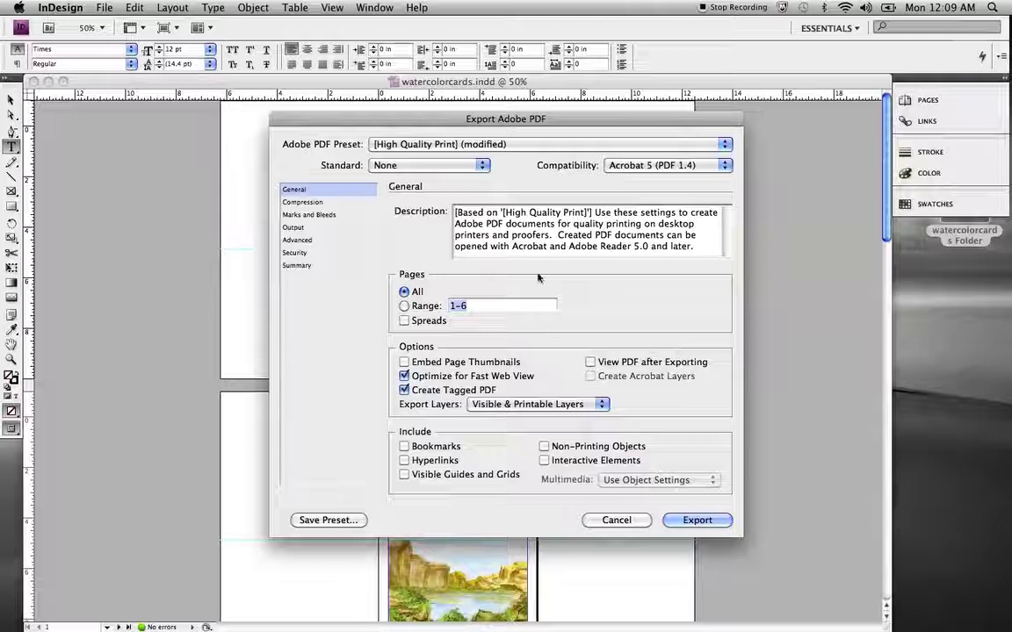
Reselect the unmodified [High Quality Print] Adobe PDF preset
{"action": "left_click", "coordinate": [486, 144]}
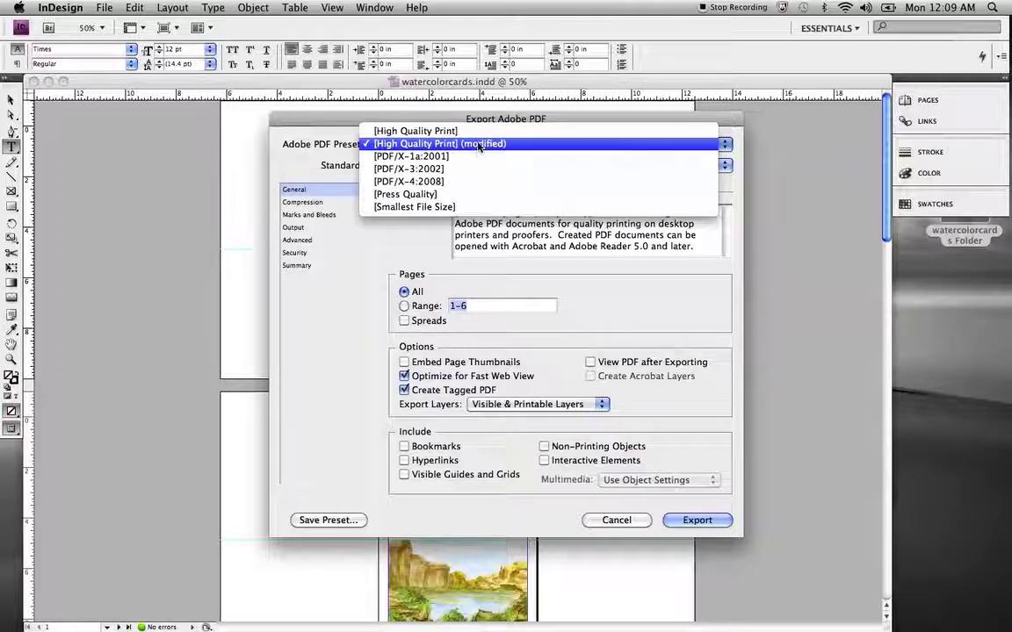
{"action": "left_click", "coordinate": [478, 131]}
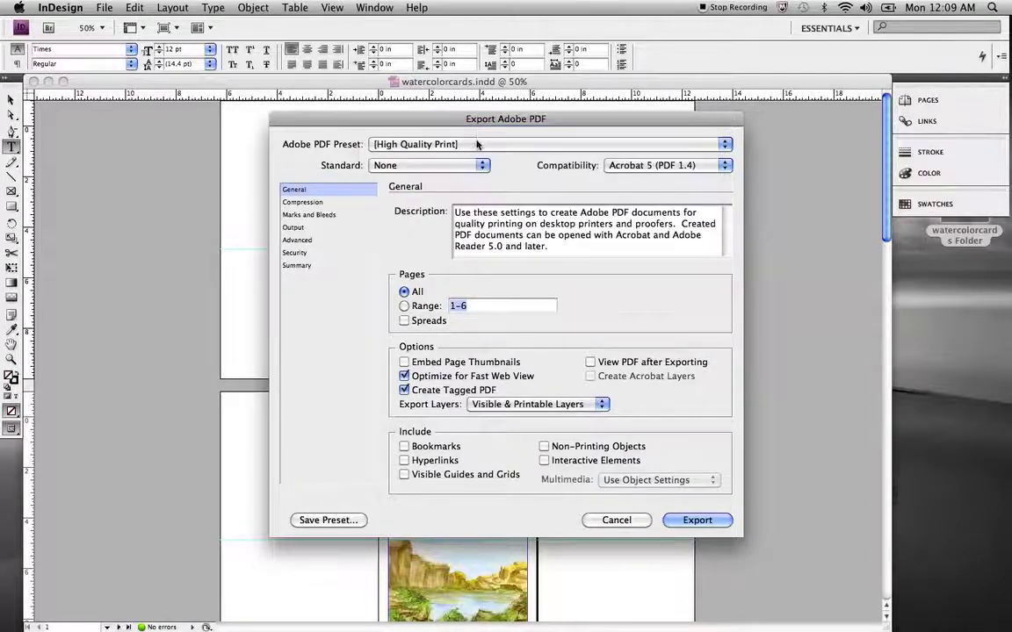
{"action": "left_click", "coordinate": [477, 144]}
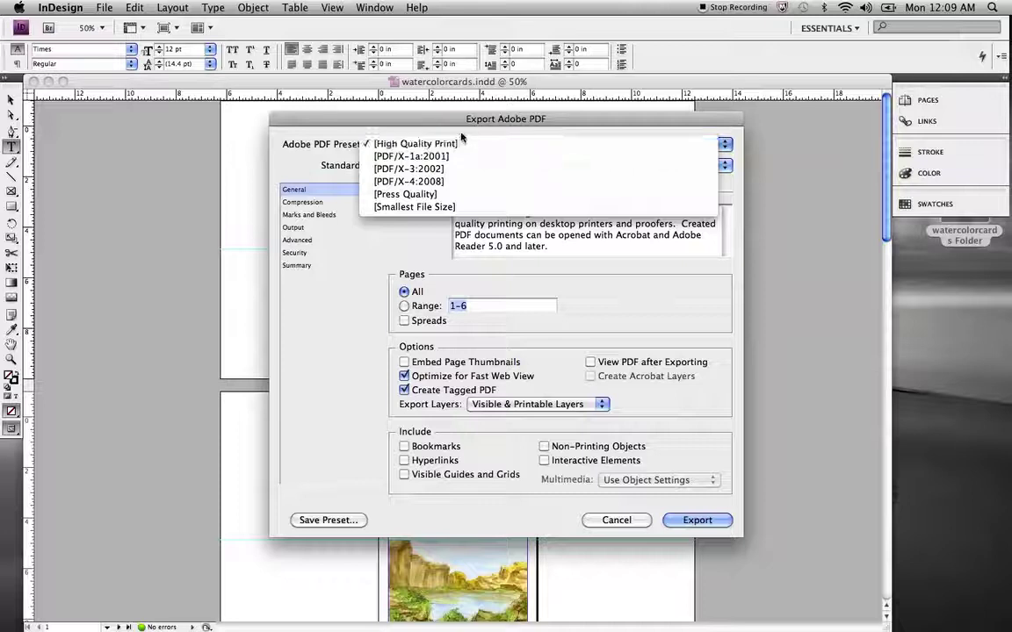
{"action": "left_click", "coordinate": [461, 141]}
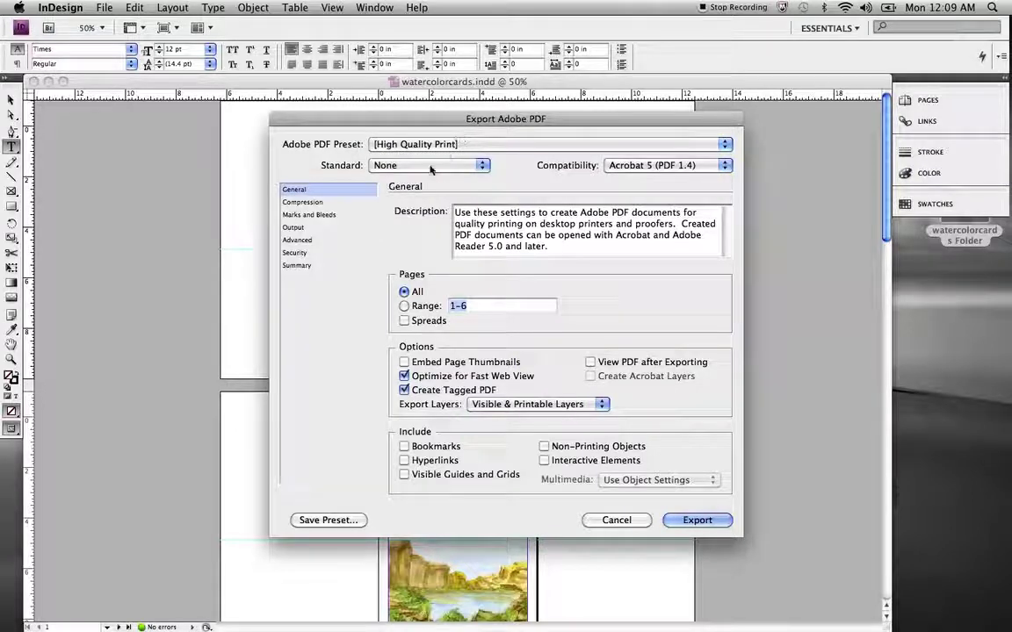
In Marks and Bleeds, turn off document bleed and set 0.125 in bleed on all sides
{"action": "left_click", "coordinate": [315, 215]}
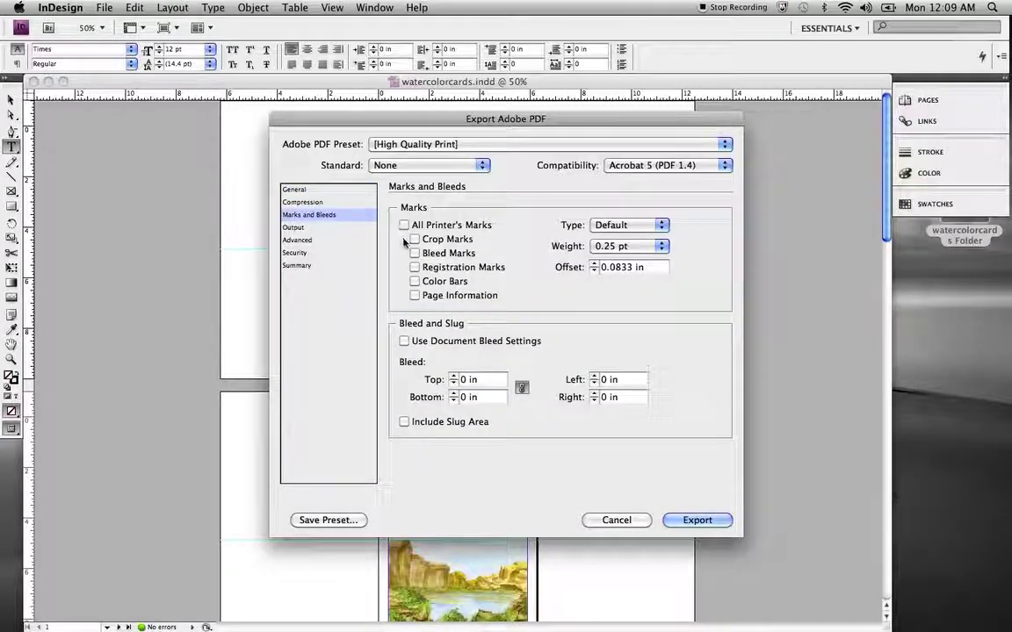
{"action": "left_click", "coordinate": [403, 341]}
{"action": "left_click", "coordinate": [415, 342]}
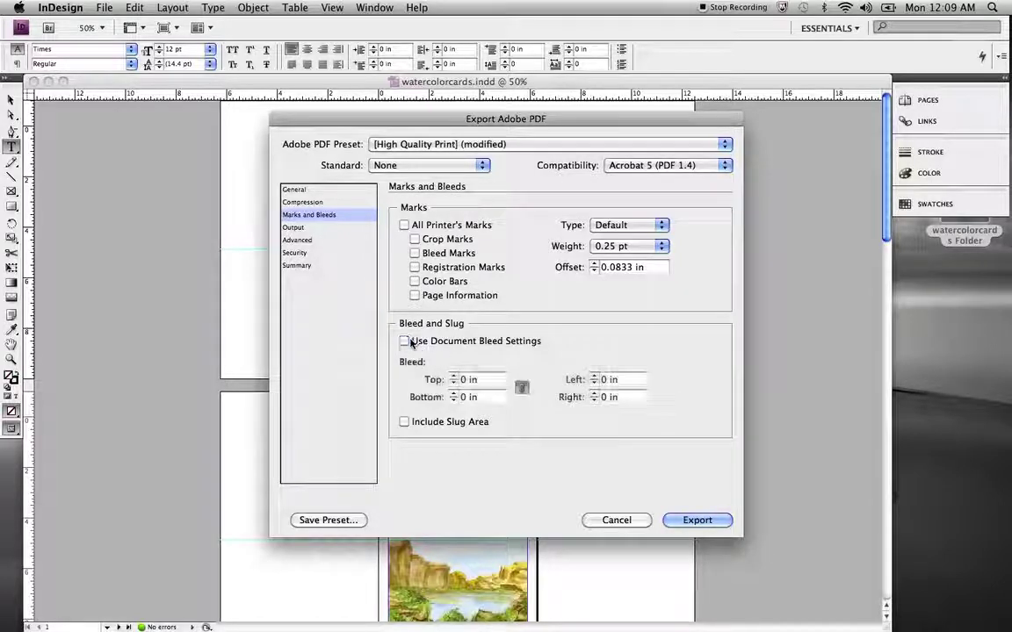
{"action": "left_click", "coordinate": [406, 341]}
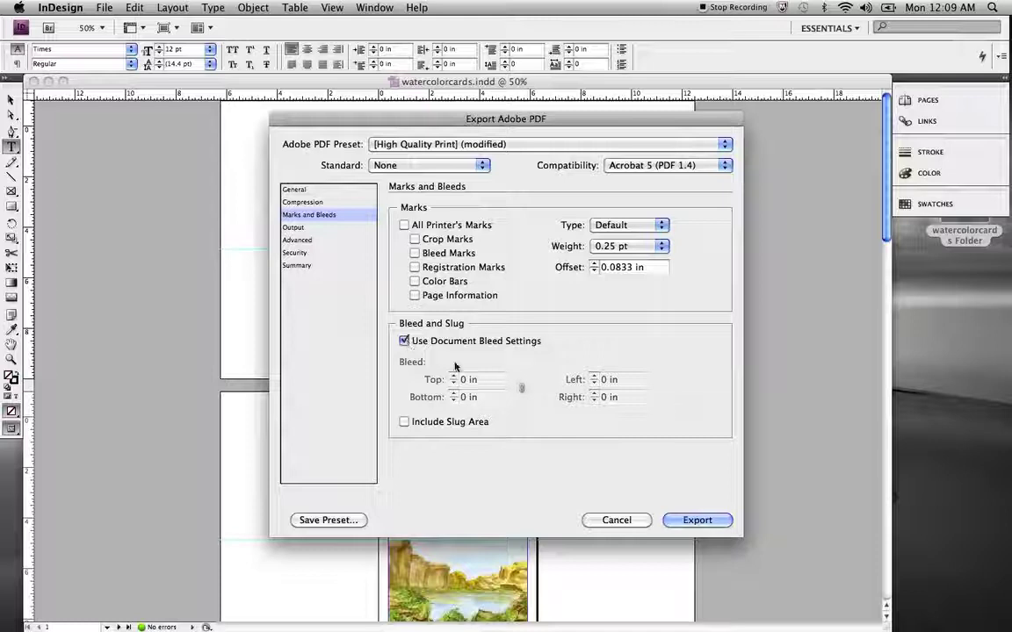
{"action": "left_click", "coordinate": [405, 341]}
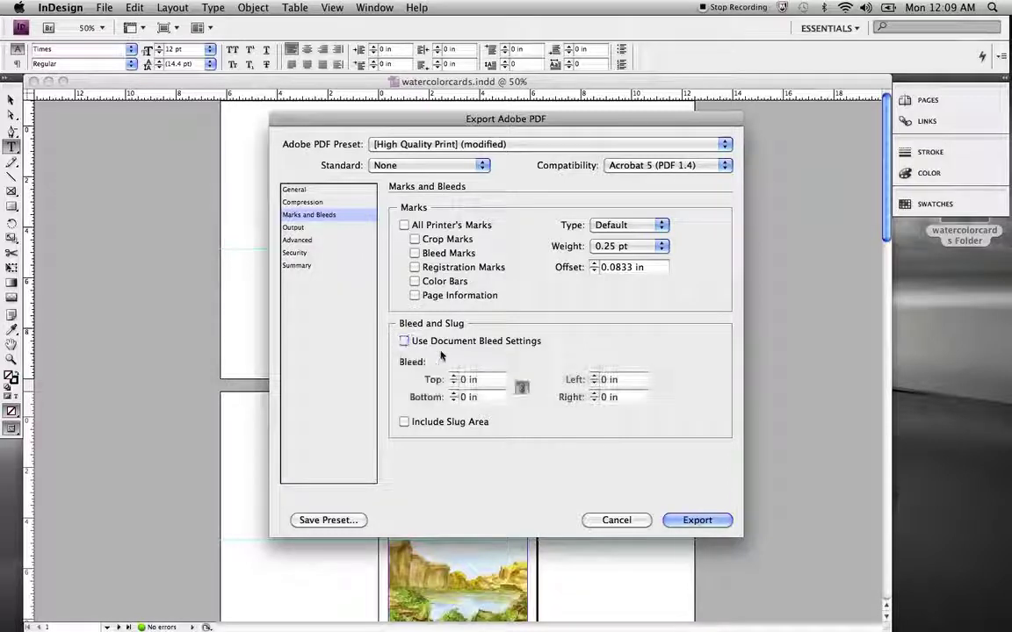
{"action": "key", "text": "Tab"}
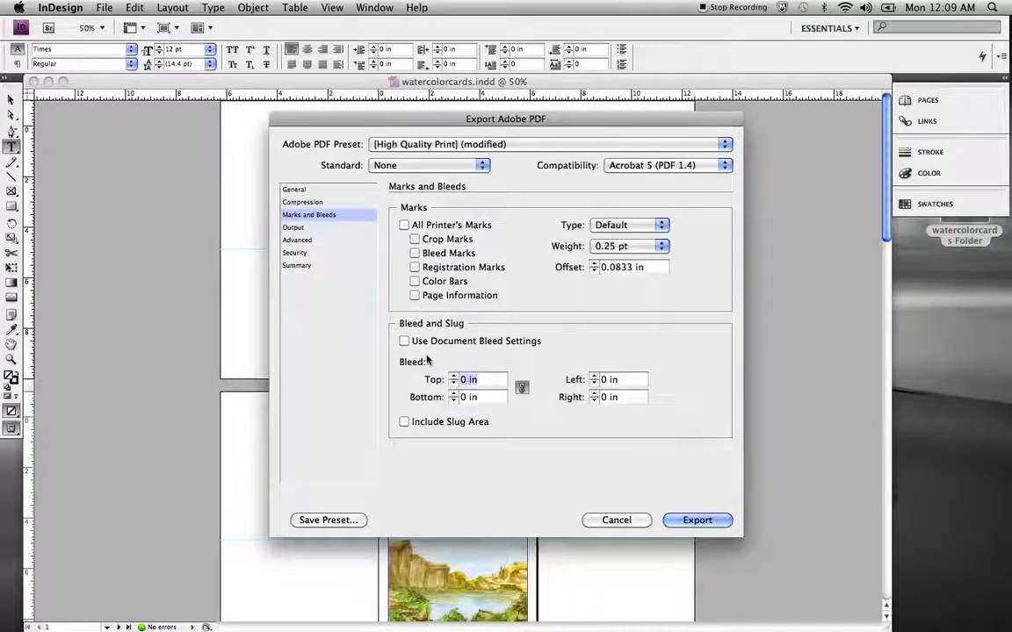
{"action": "type", "text": ".125"}
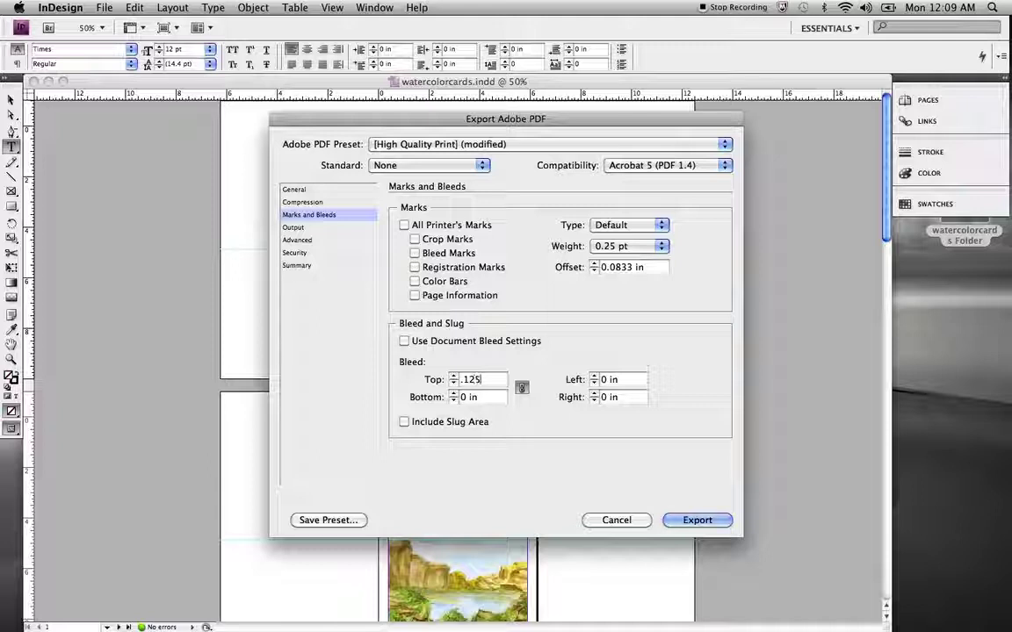
{"action": "key", "text": "Tab"}
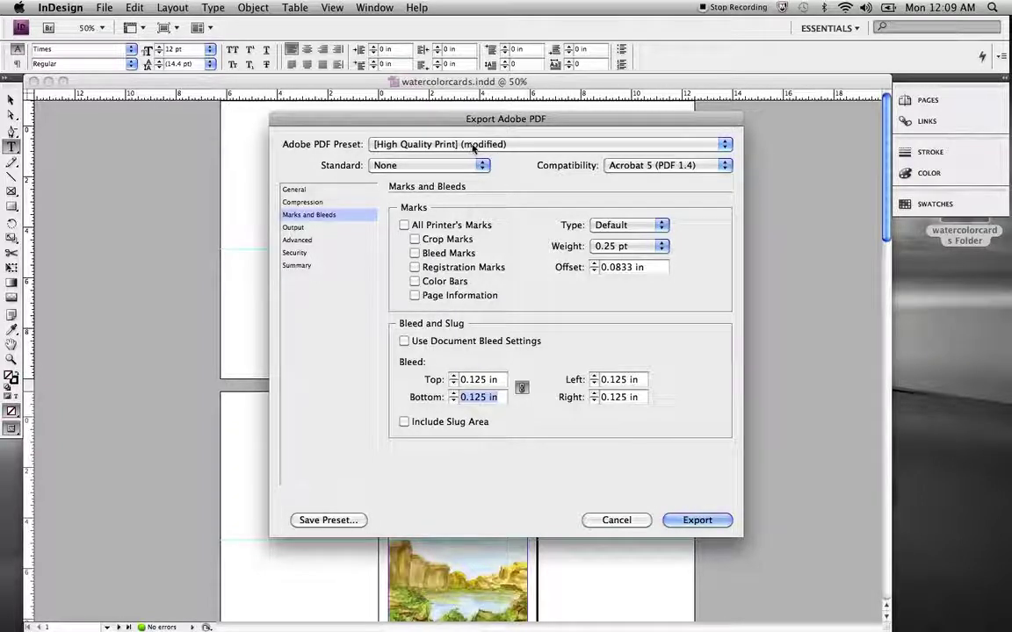
{"action": "left_click", "coordinate": [405, 343]}
{"action": "left_click", "coordinate": [421, 342]}
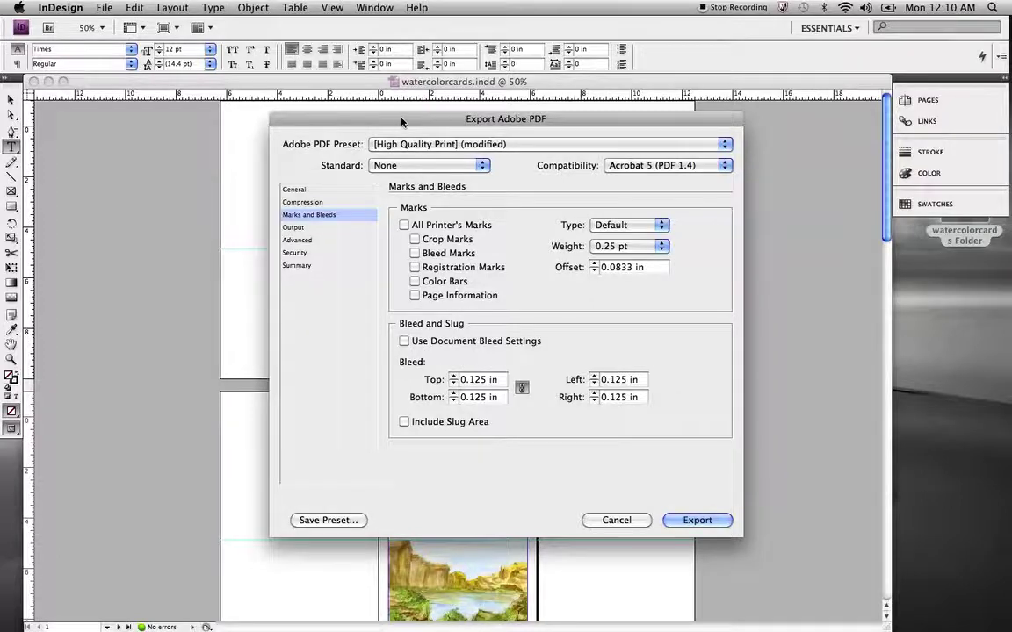
Enable Crop Marks and Page Information under Marks
{"action": "left_click_drag", "start_coordinate": [402, 121], "coordinate": [331, 97]}
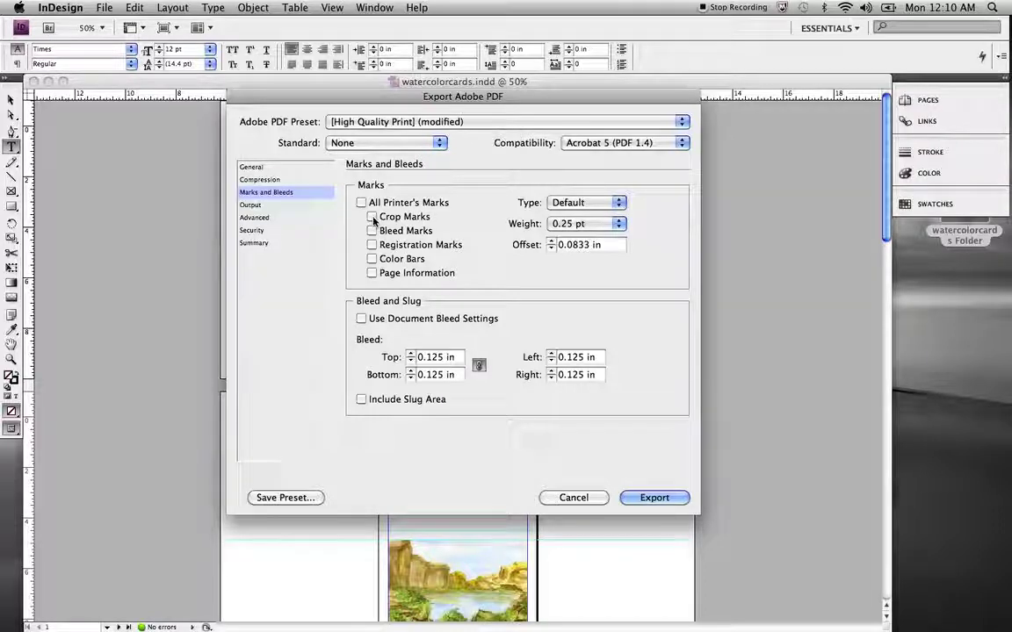
{"action": "left_click", "coordinate": [372, 216]}
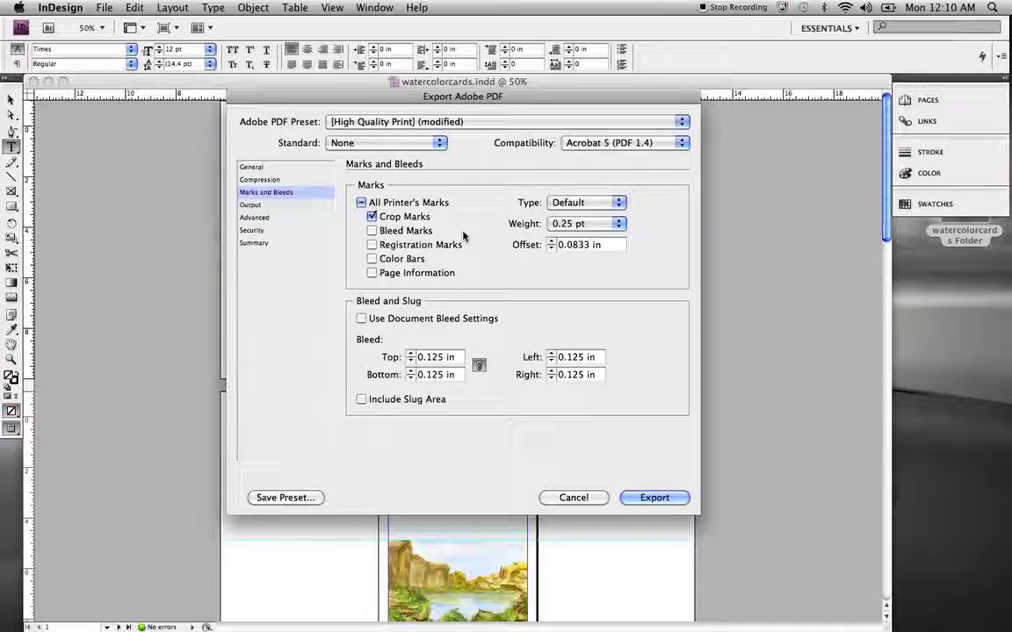
{"action": "left_click", "coordinate": [372, 273]}
Review the other export panels, then export watercolorcards.pdf
{"action": "left_click", "coordinate": [256, 205]}
{"action": "left_click", "coordinate": [260, 217]}
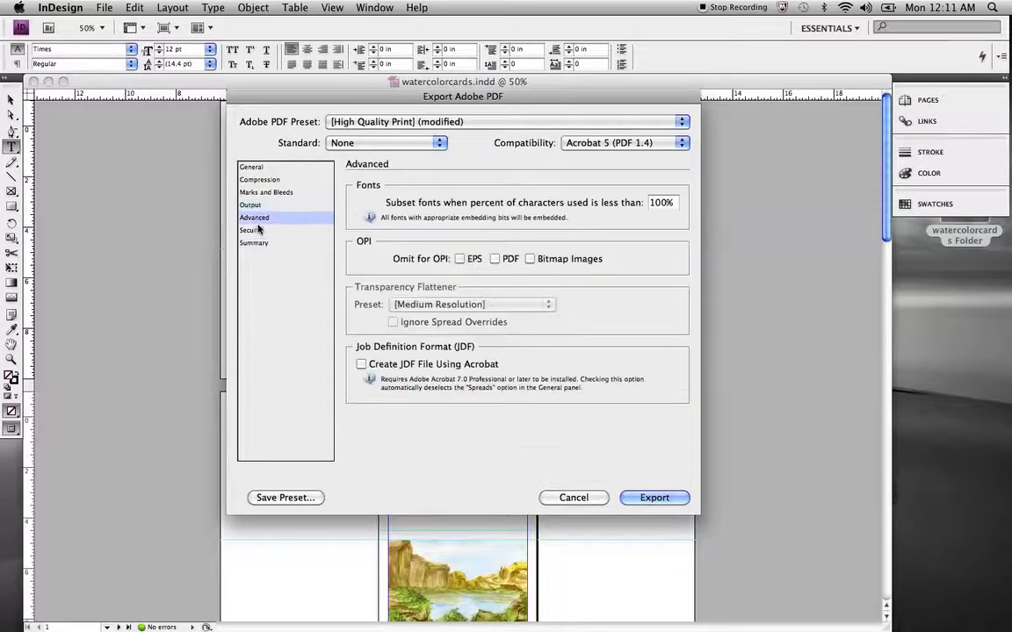
{"action": "left_click", "coordinate": [260, 231]}
{"action": "left_click", "coordinate": [261, 239]}
{"action": "left_click", "coordinate": [269, 192]}
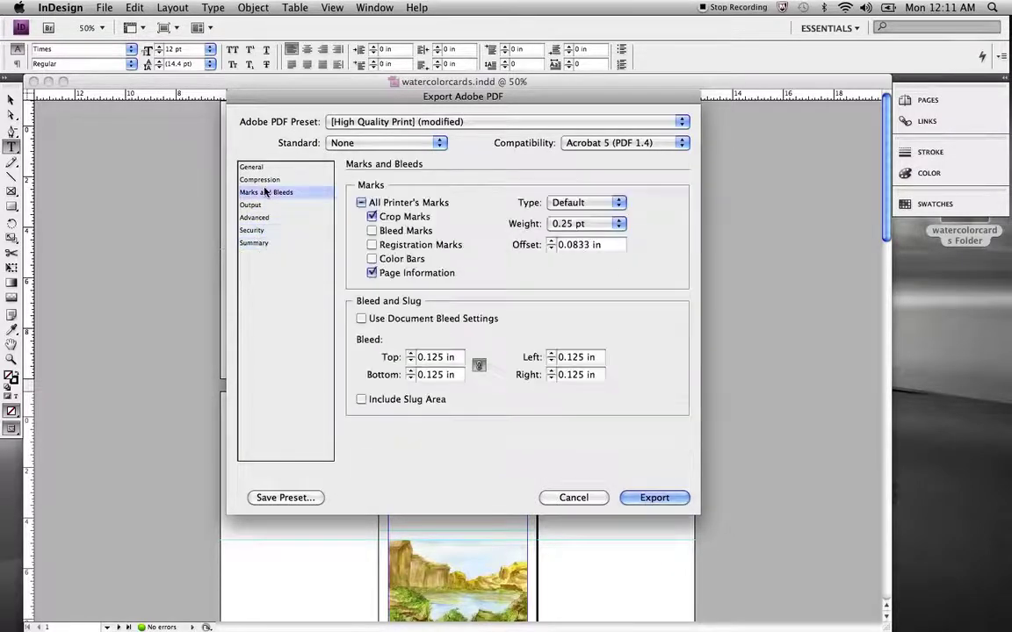
{"action": "left_click", "coordinate": [265, 179]}
{"action": "left_click", "coordinate": [259, 167]}
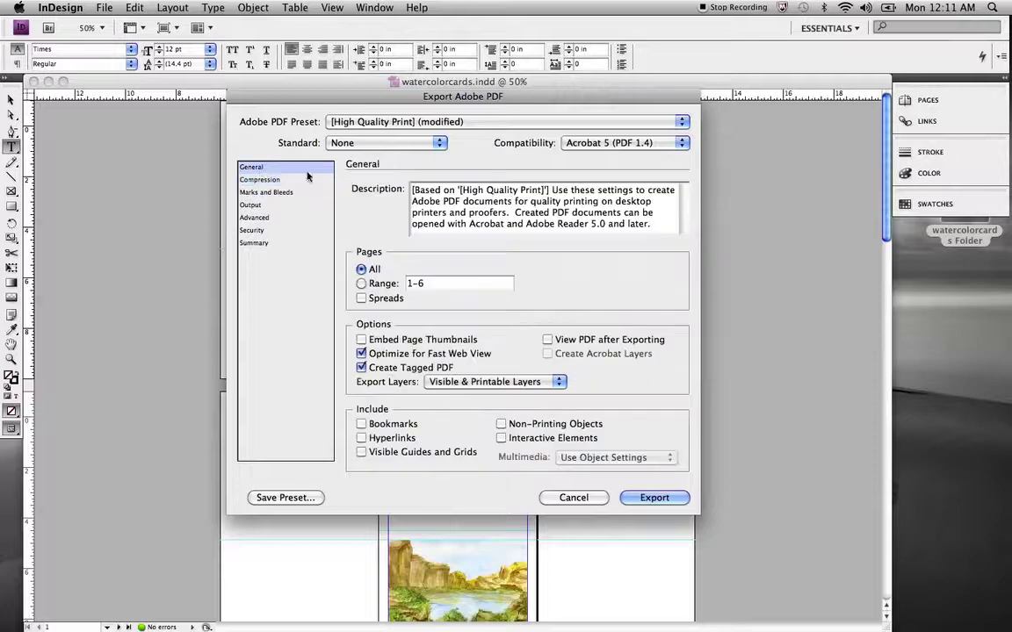
{"action": "left_click", "coordinate": [286, 193]}
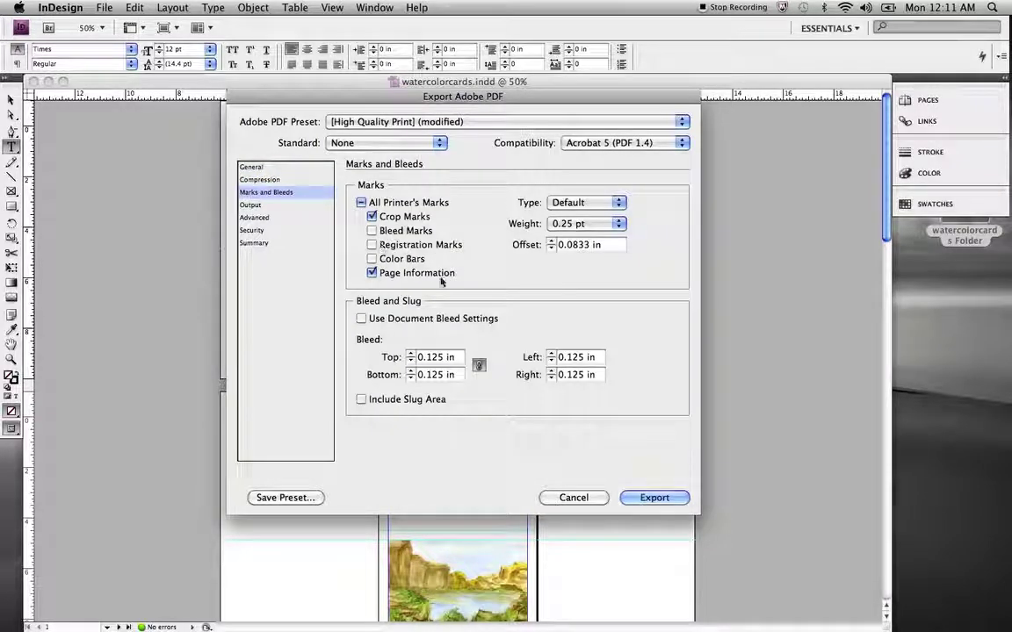
{"action": "left_click", "coordinate": [642, 499]}
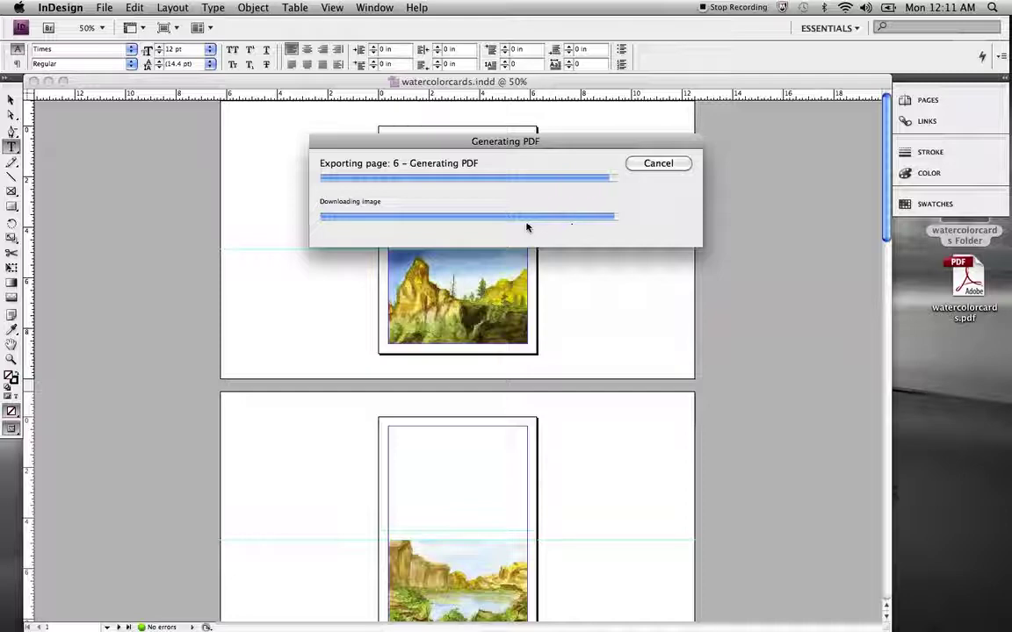
Minimize the watercolorcards document window to reveal the package folder and PDF on the Desktop
{"action": "left_click", "coordinate": [48, 81]}
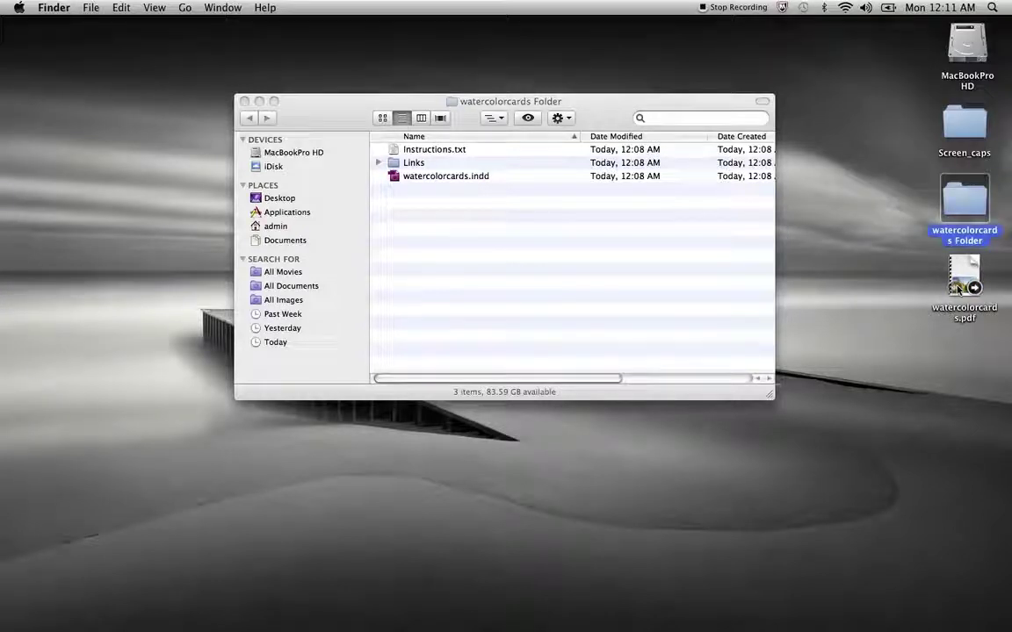
Open watercolorcards.pdf from the desktop in Acrobat
{"action": "double_click", "coordinate": [962, 281]}
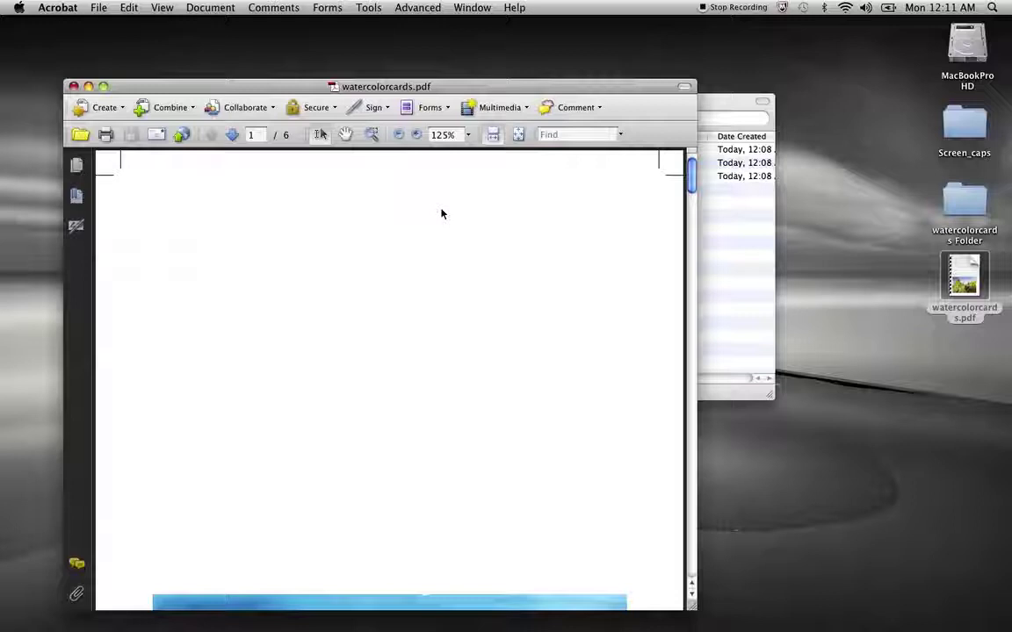
Set the PDF view to Fit Page
{"action": "left_click", "coordinate": [165, 7]}
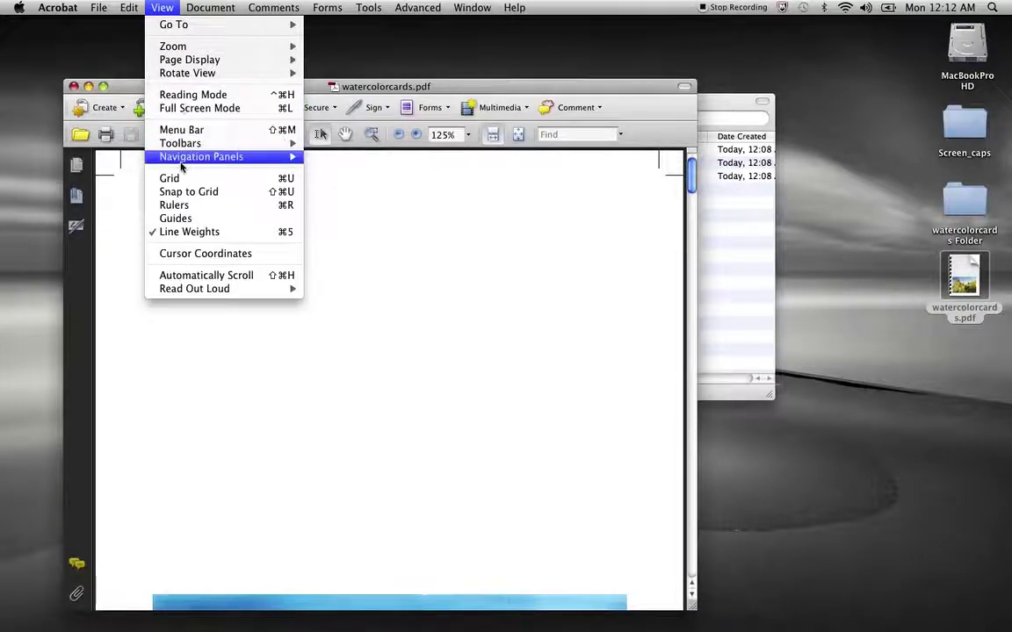
{"action": "mouse_move", "coordinate": [173, 76]}
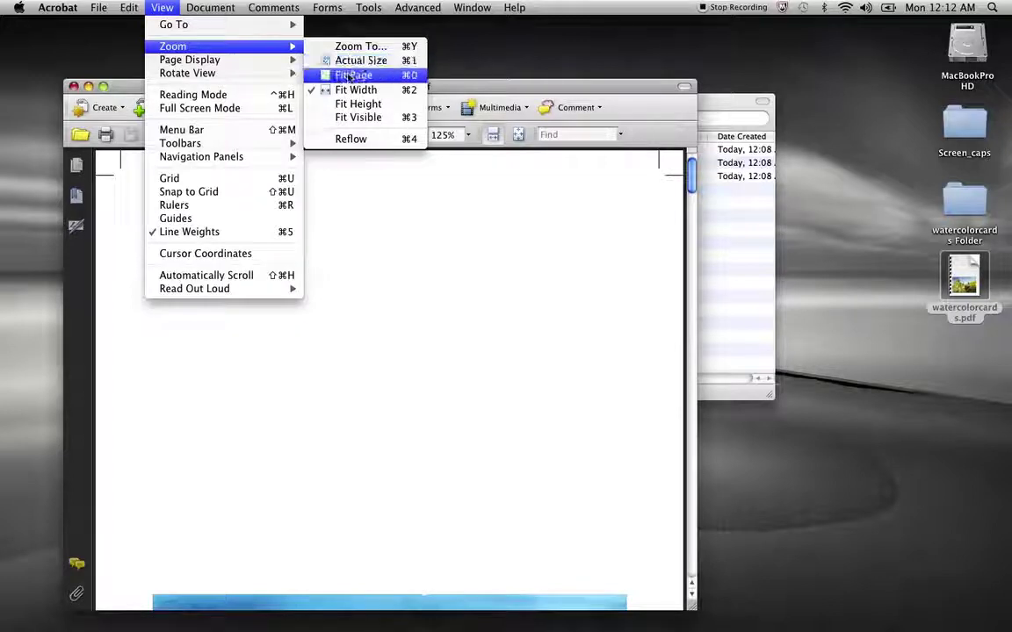
{"action": "left_click", "coordinate": [349, 77]}
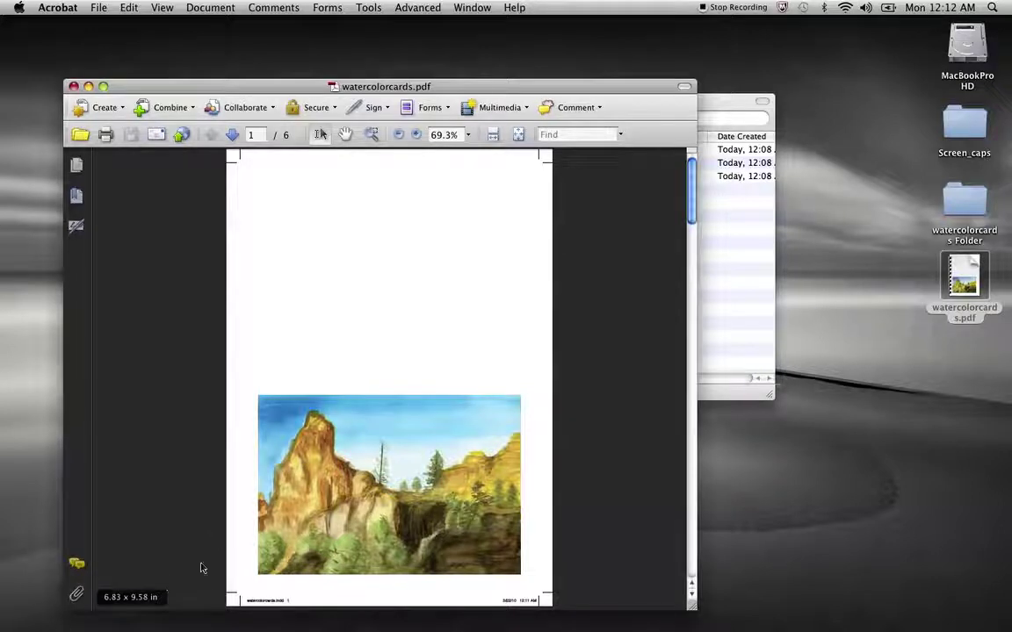
Zoom in to inspect the crop marks, then refit the page and scroll through all six pages
{"action": "key", "text": "super+equal"}
{"action": "key", "text": "super+equal"}
{"action": "key", "text": "super+equal"}
{"action": "key", "text": "super+equal"}
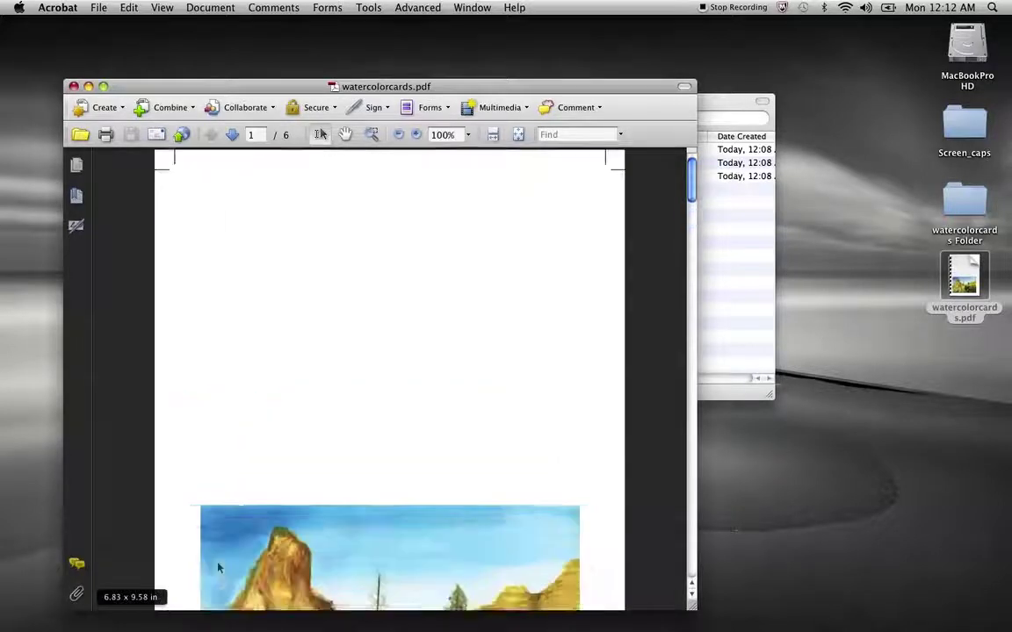
{"action": "scroll", "coordinate": [218, 568], "scroll_direction": "down", "scroll_amount": 10}
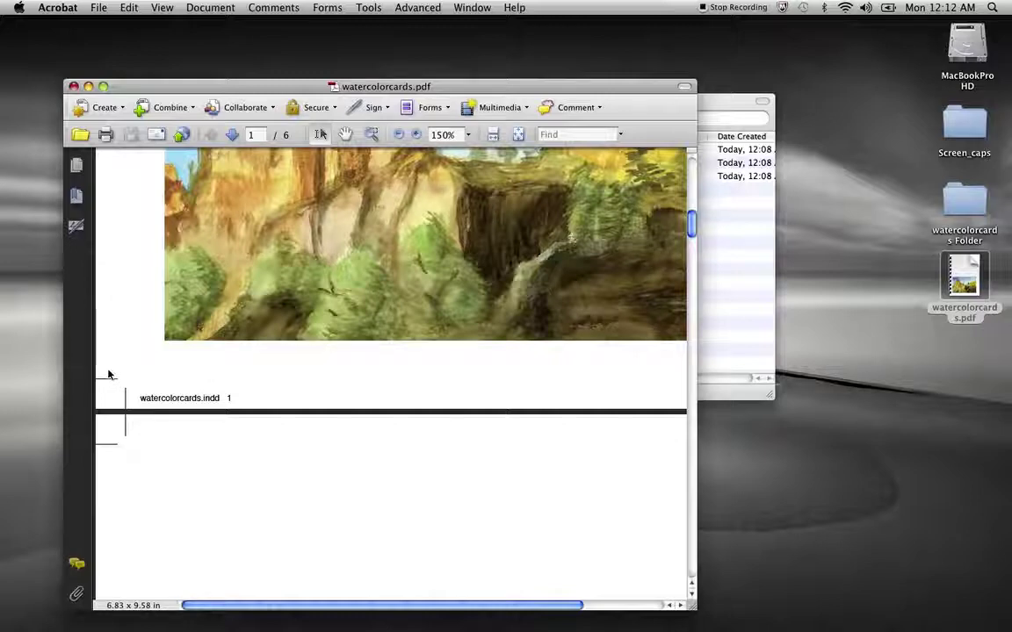
{"action": "key", "text": "super+0"}
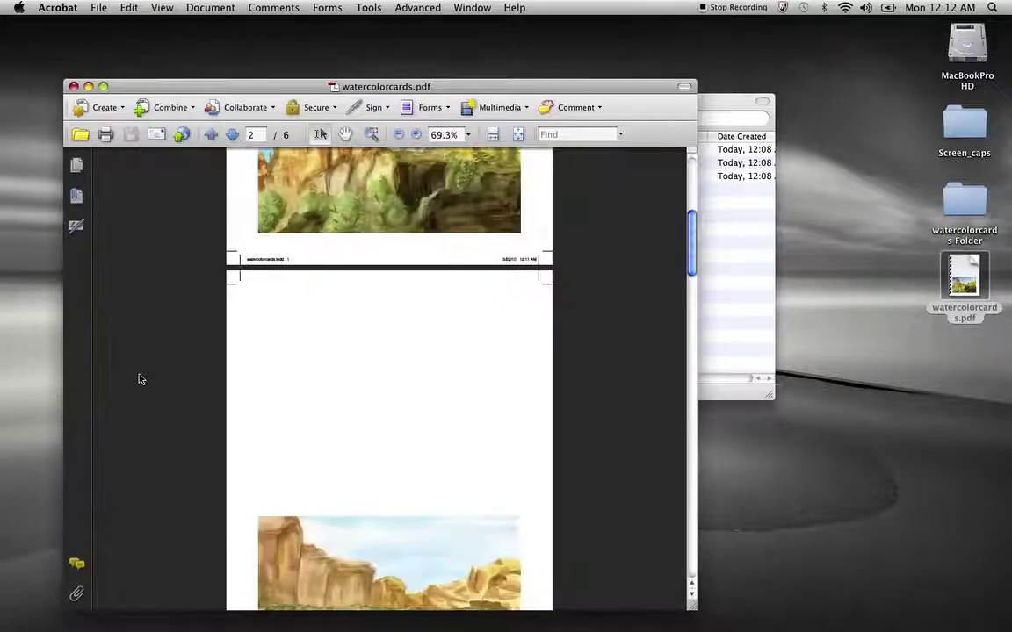
{"action": "scroll", "coordinate": [139, 380], "scroll_direction": "down", "scroll_amount": 10}
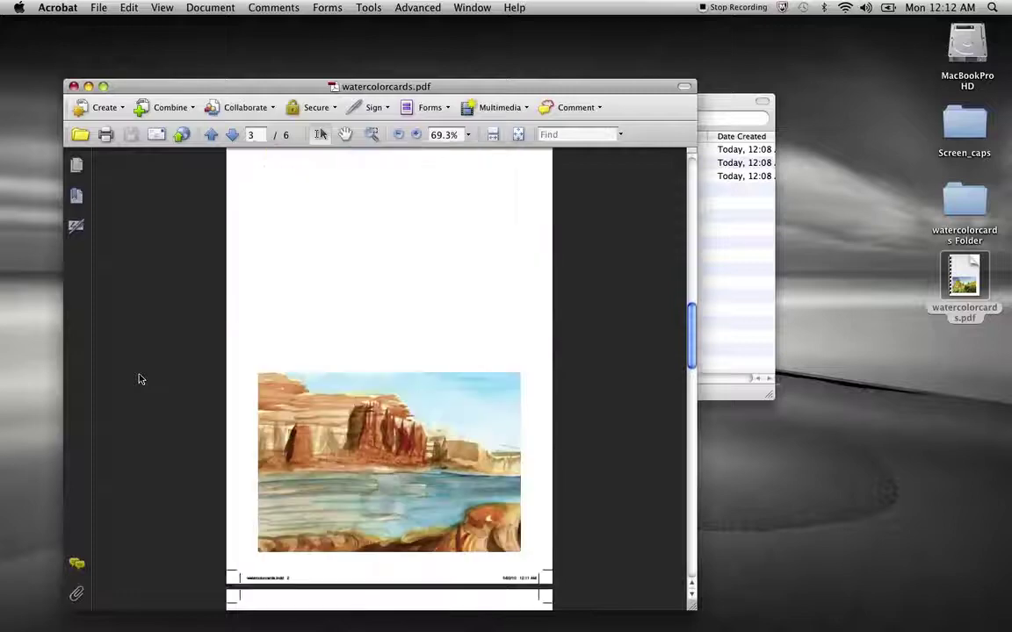
{"action": "scroll", "coordinate": [139, 380], "scroll_direction": "down", "scroll_amount": 10}
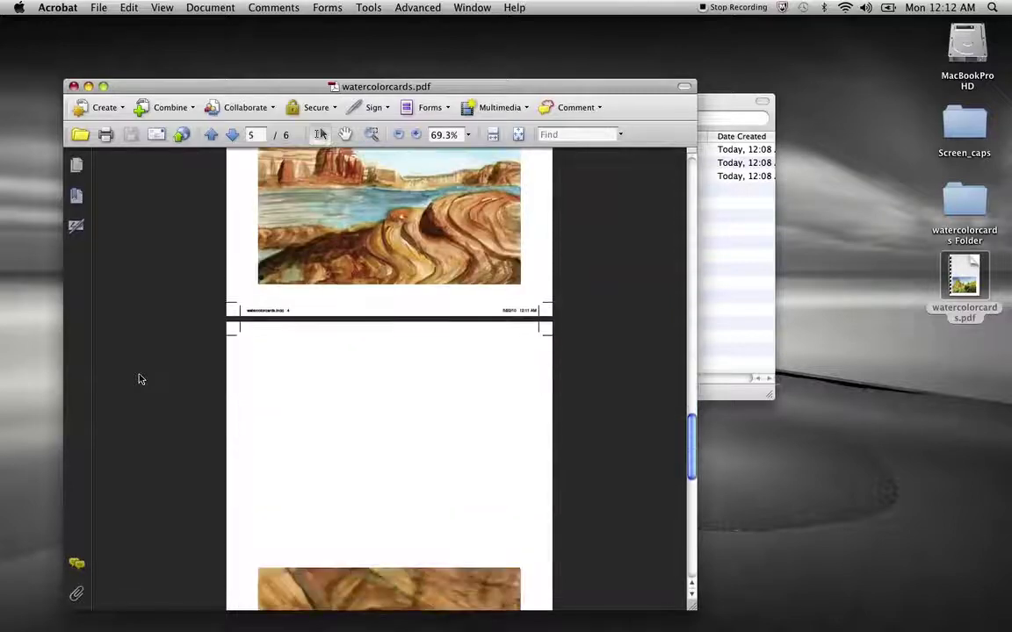
{"action": "scroll", "coordinate": [139, 380], "scroll_direction": "down", "scroll_amount": 8}
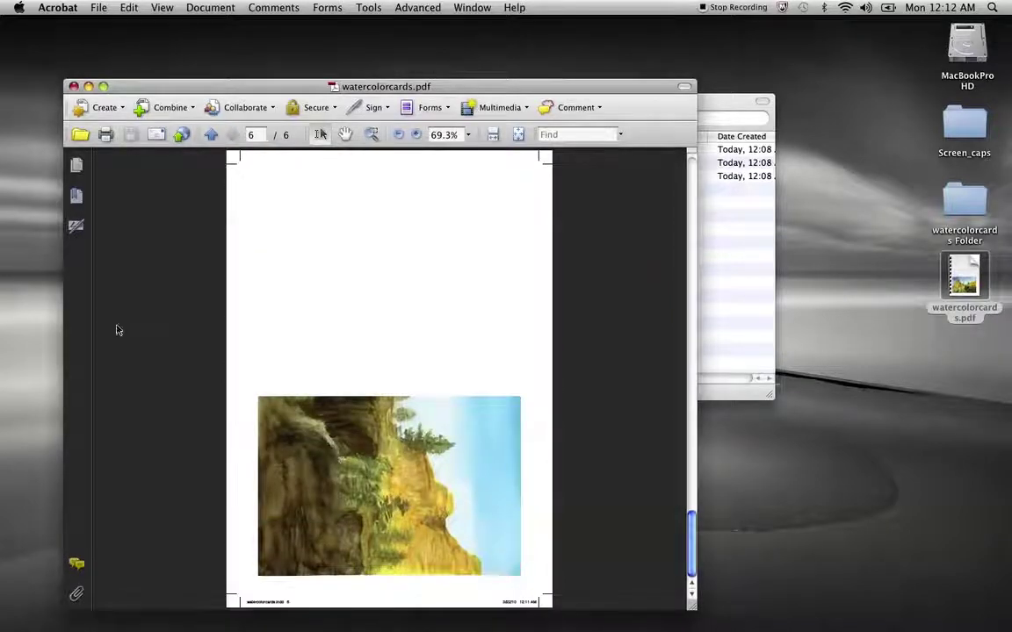
Close the PDF, move watercolorcards.pdf into the watercolorcards Folder, and close that folder's window
{"action": "left_click", "coordinate": [74, 86]}
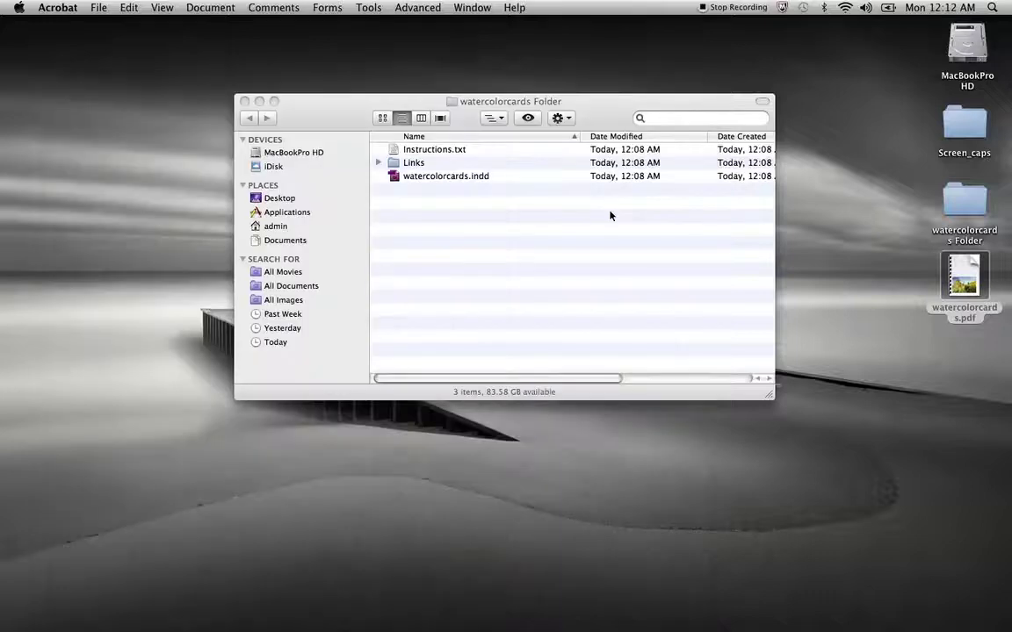
{"action": "left_click", "coordinate": [694, 248]}
{"action": "left_click_drag", "start_coordinate": [964, 277], "coordinate": [602, 244]}
{"action": "left_click", "coordinate": [244, 101]}
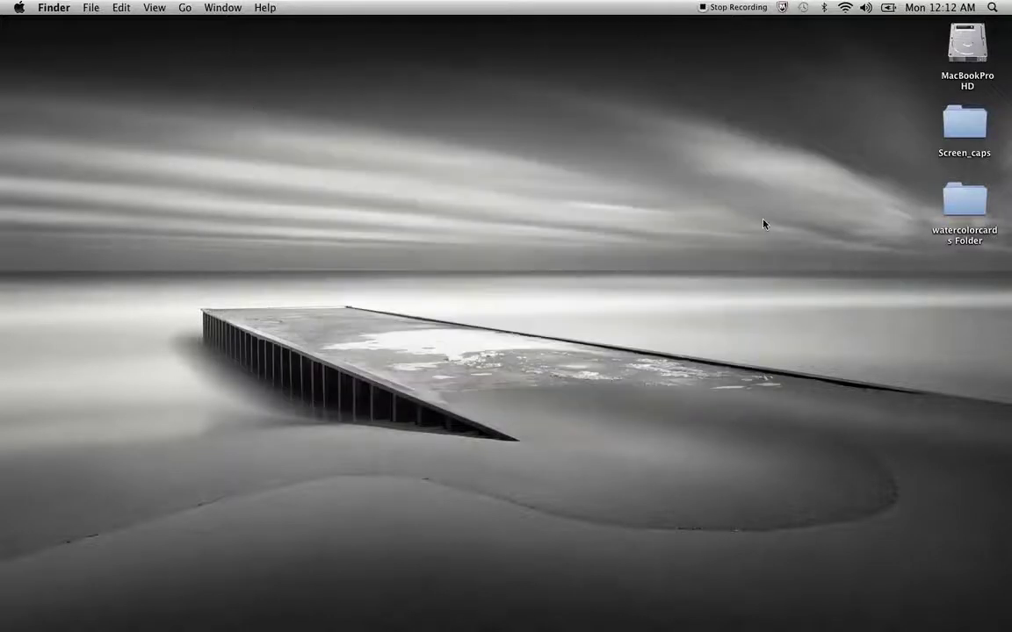
{"action": "left_click", "coordinate": [978, 202]}
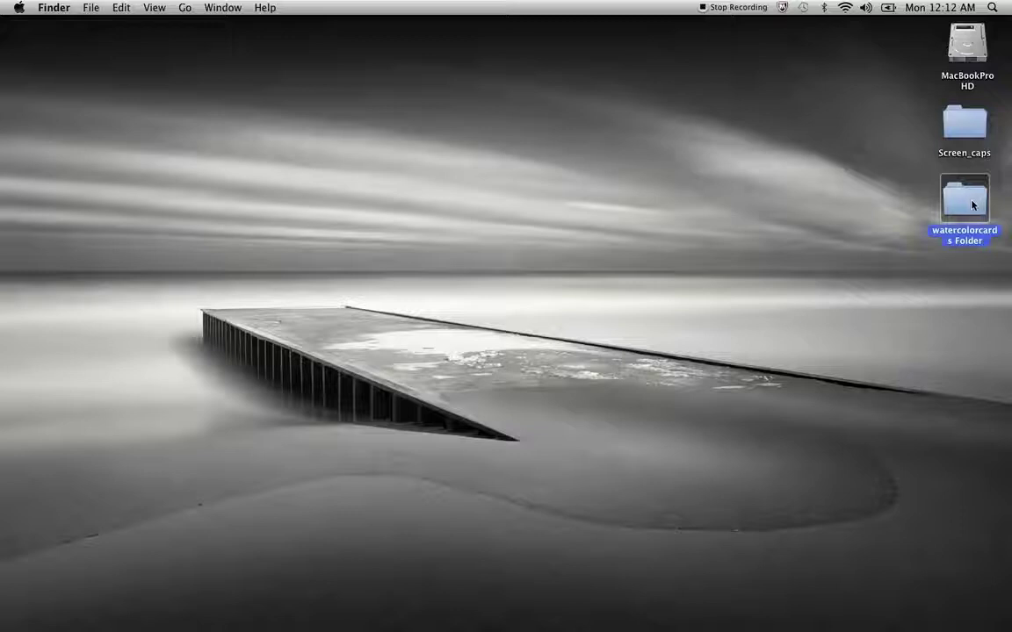
Compress the watercolorcards Folder into a zip archive from its context menu
{"action": "right_click", "coordinate": [971, 205]}
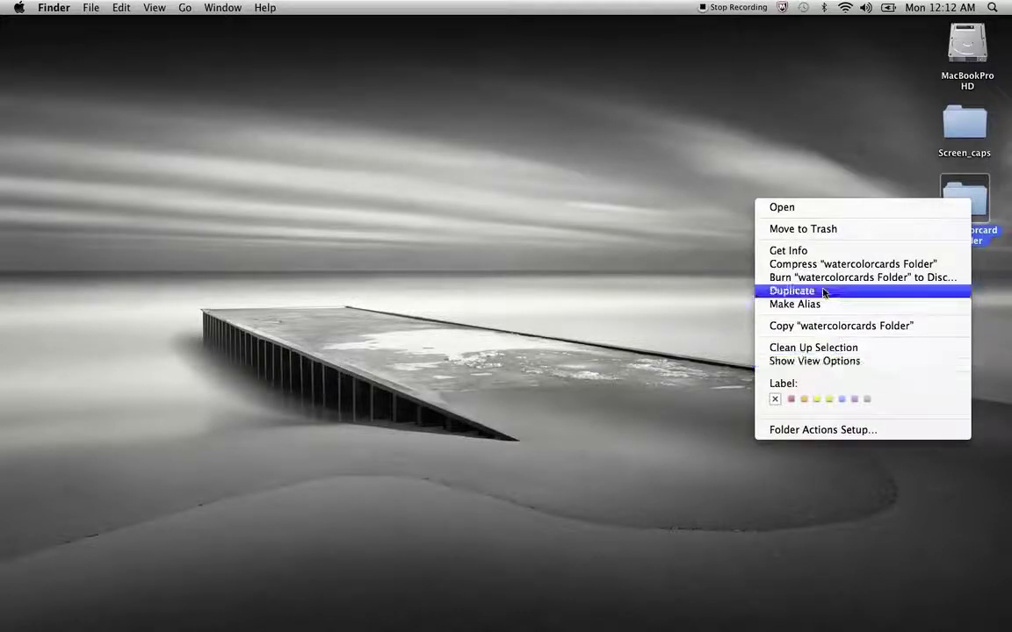
{"action": "left_click", "coordinate": [839, 265]}
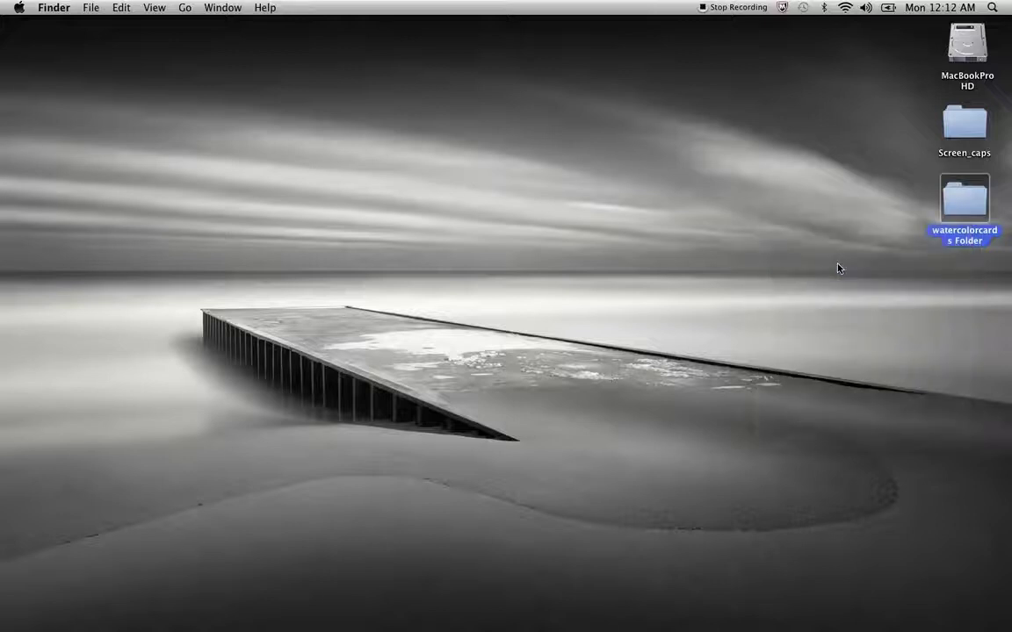